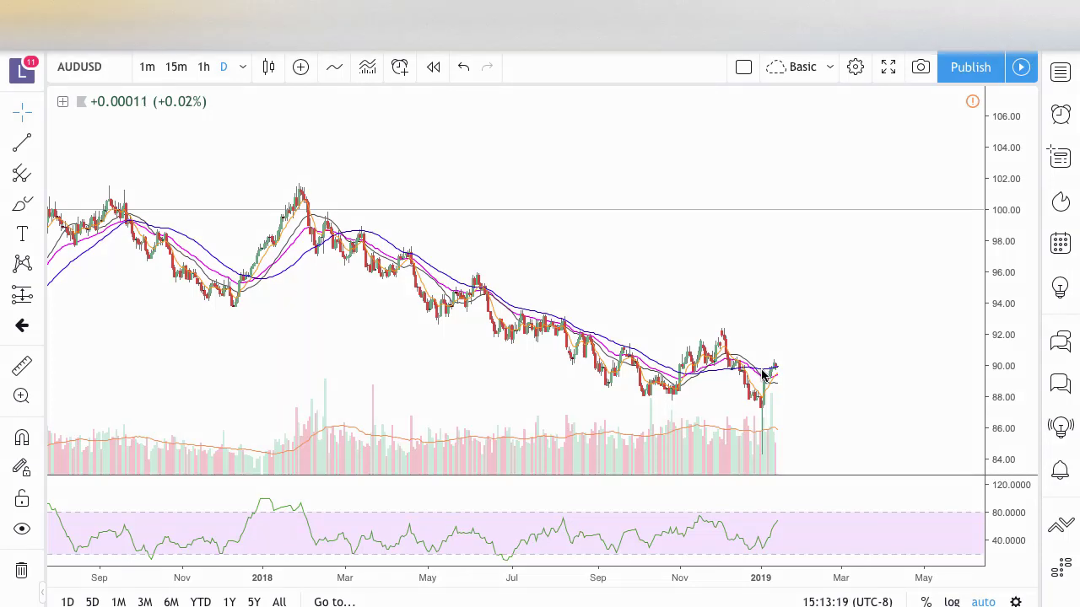
pyautogui.scroll(2, 708, 342)
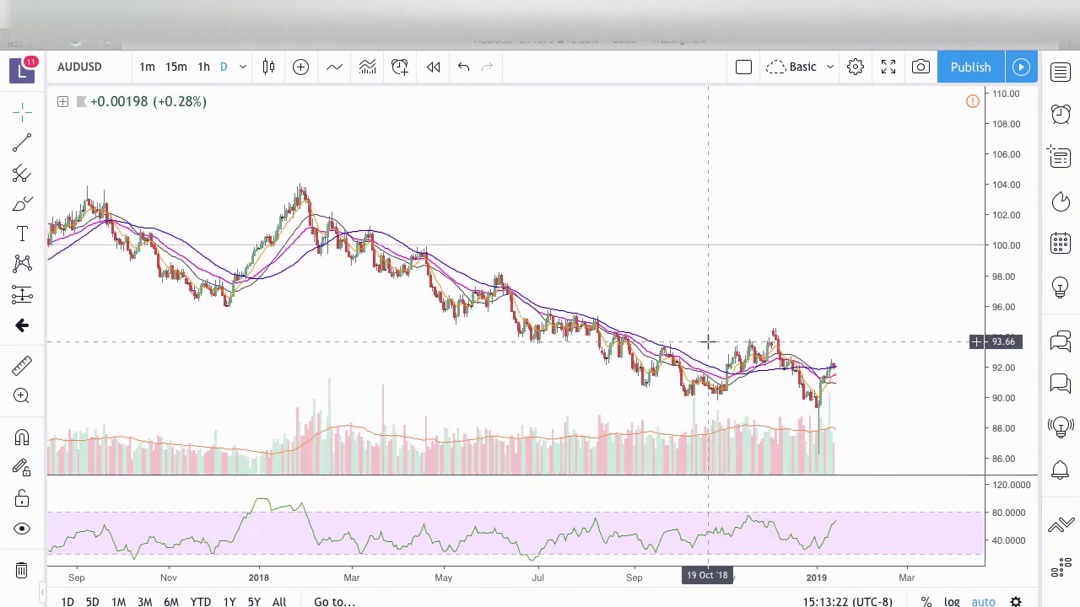
pyautogui.scroll(1, 708, 342)
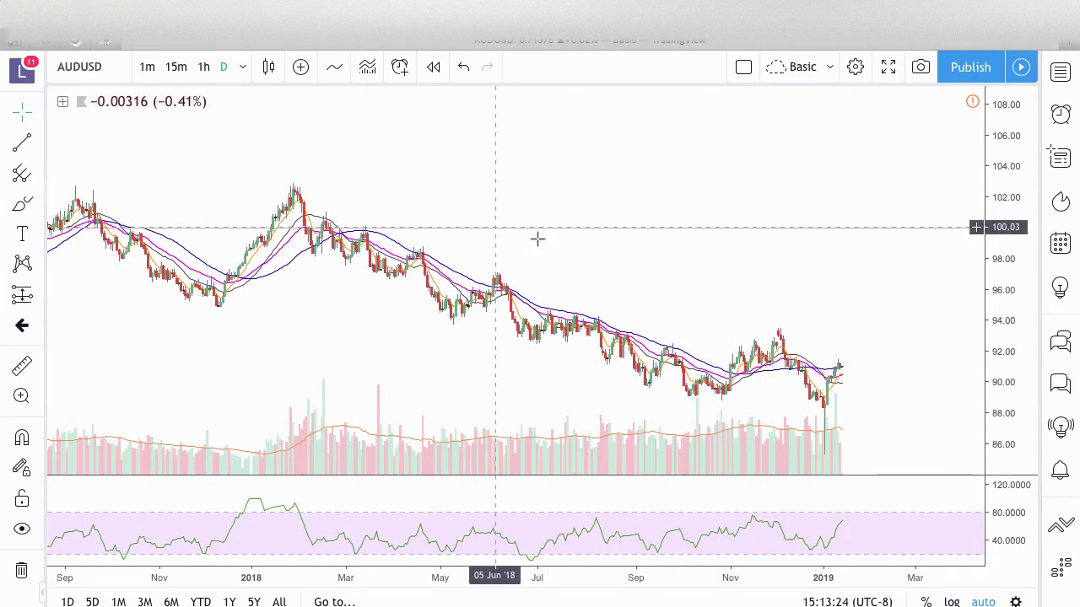
pyautogui.hscroll(-3, 646, 232)
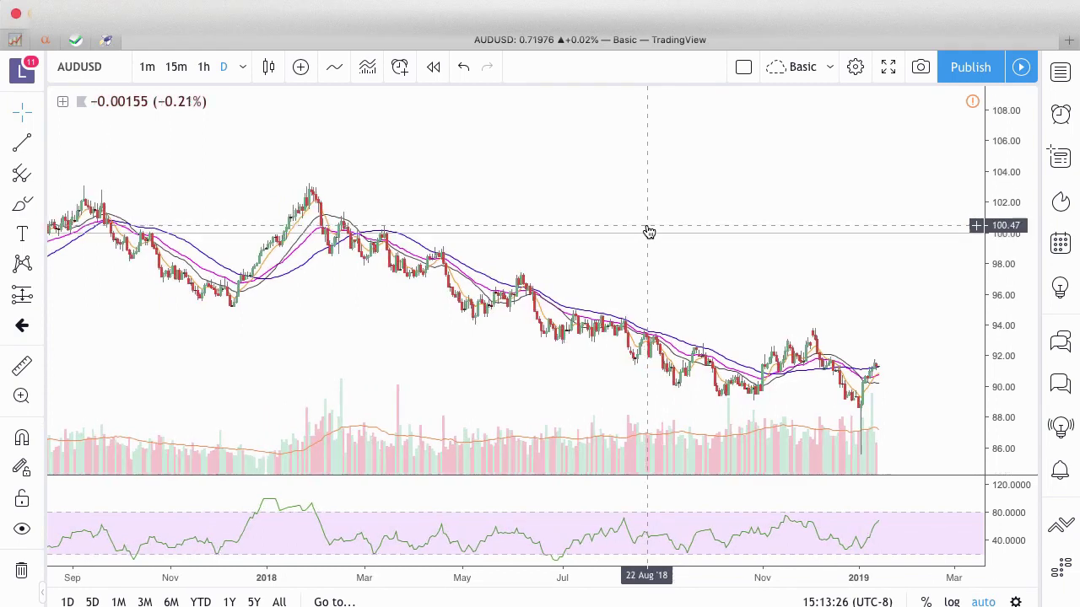
pyautogui.hscroll(5, 646, 231)
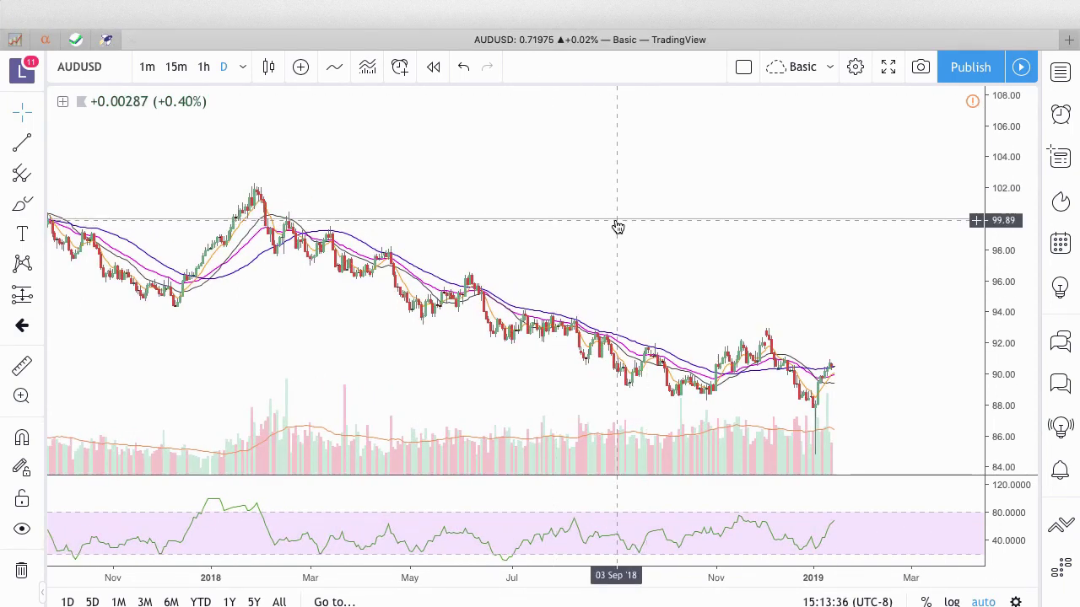
pyautogui.hscroll(5, 615, 225)
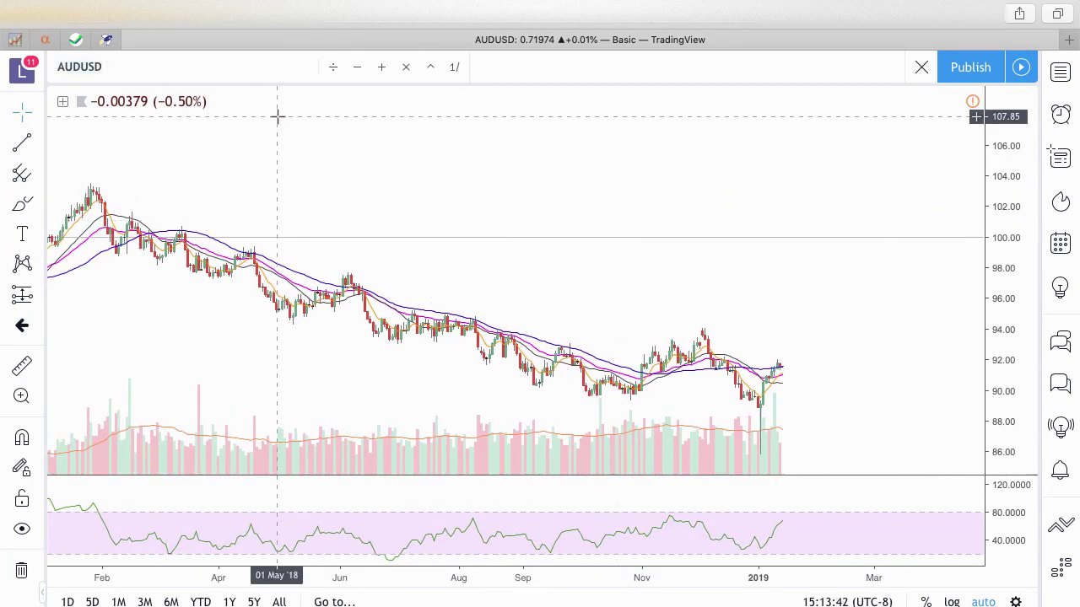
# Search the forex symbols for AUS and load the FXCM AUDUSD (Australian Dollar/U.S. Dollar) chart
pyautogui.press('a')
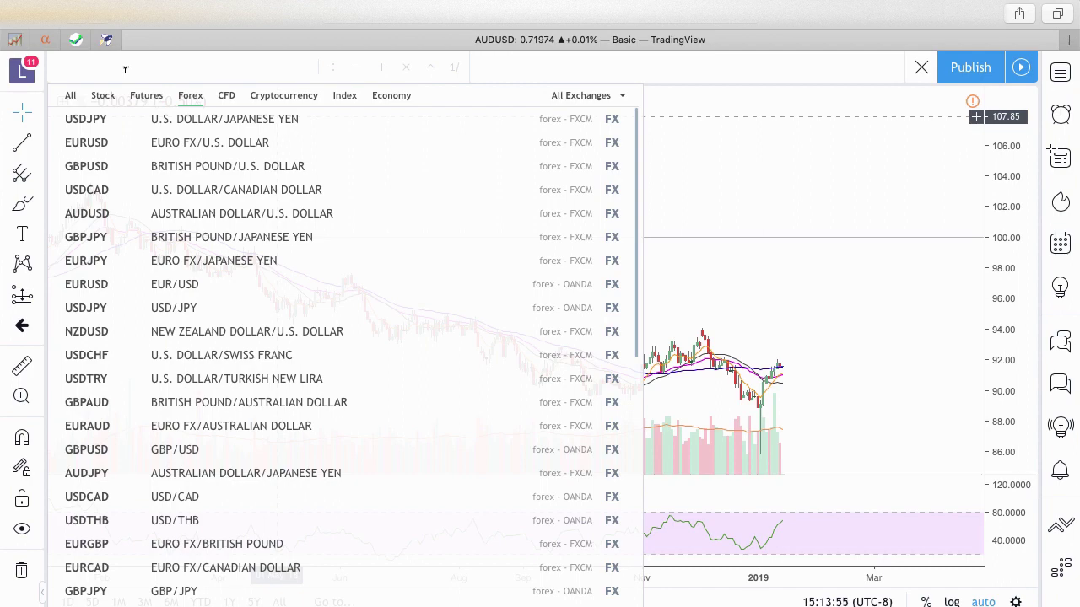
pyautogui.write('AUS')
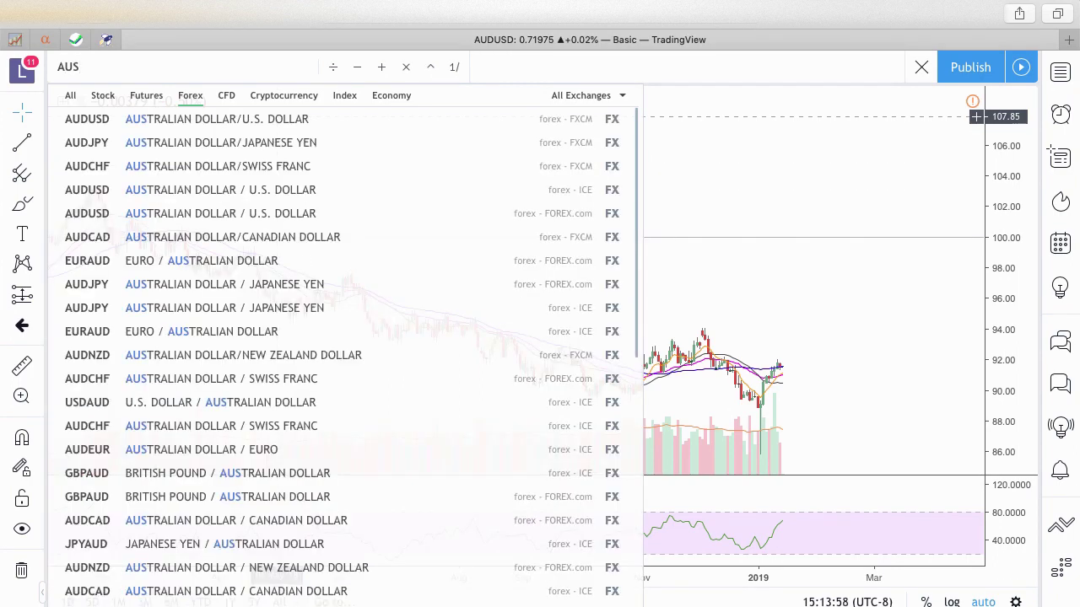
pyautogui.click(136, 123)
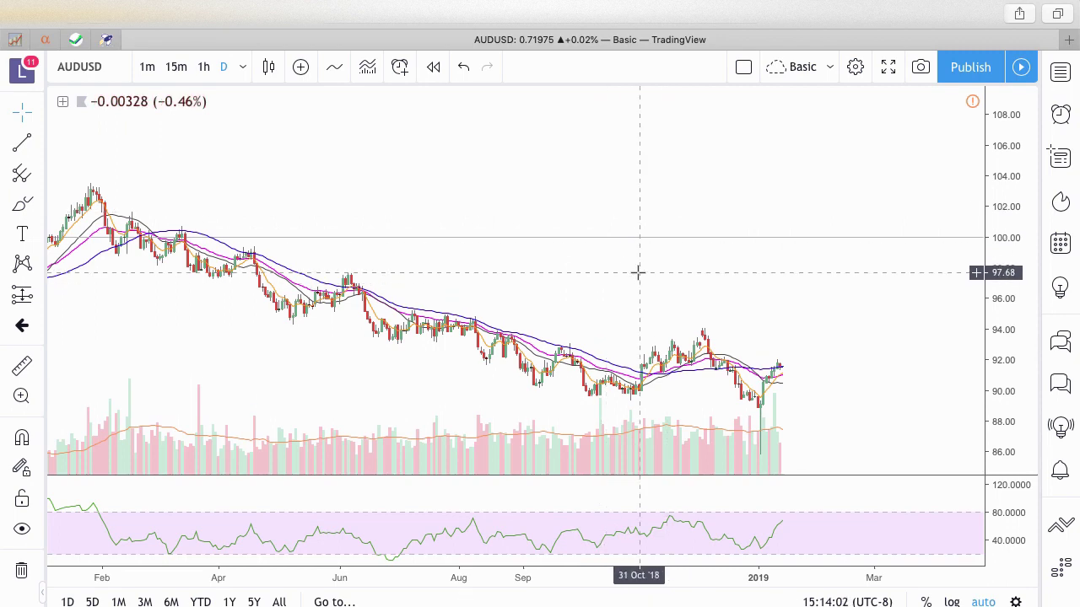
# Examine the AUDUSD daily candles from mid-2018 to January 2019 against the moving averages, volume and the oscillator below
pyautogui.scroll(1, 637, 272)
pyautogui.scroll(4, 638, 272)
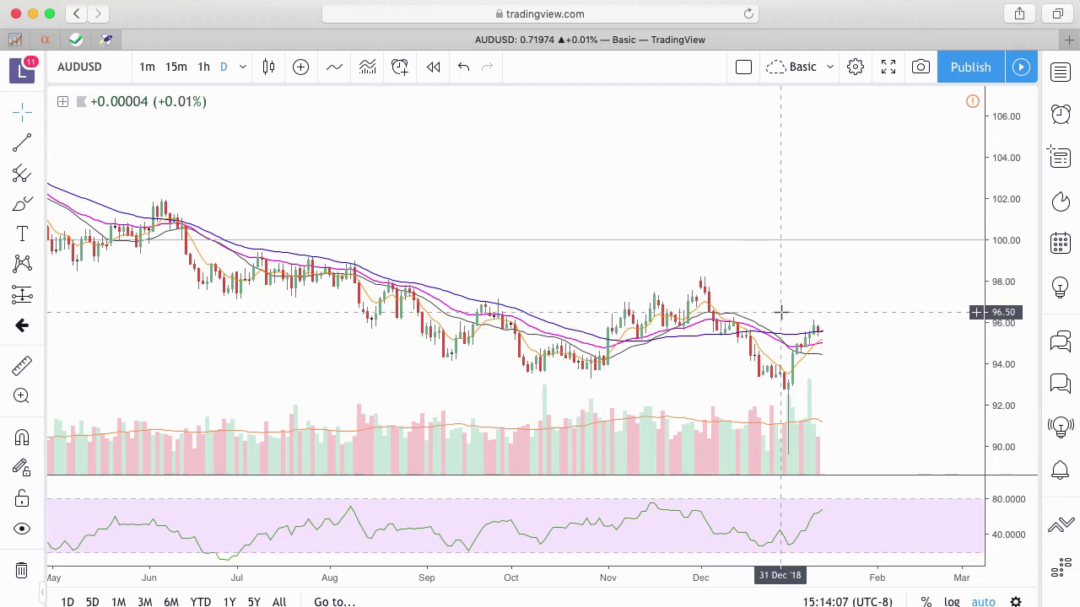
pyautogui.scroll(2, 781, 313)
pyautogui.scroll(1, 661, 374)
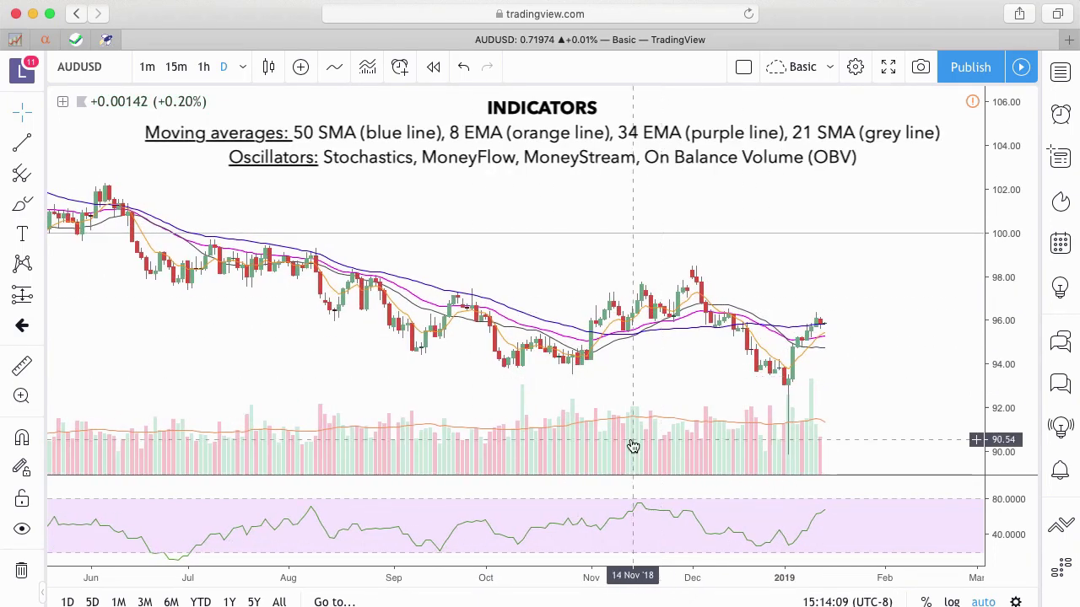
pyautogui.scroll(-2, 675, 332)
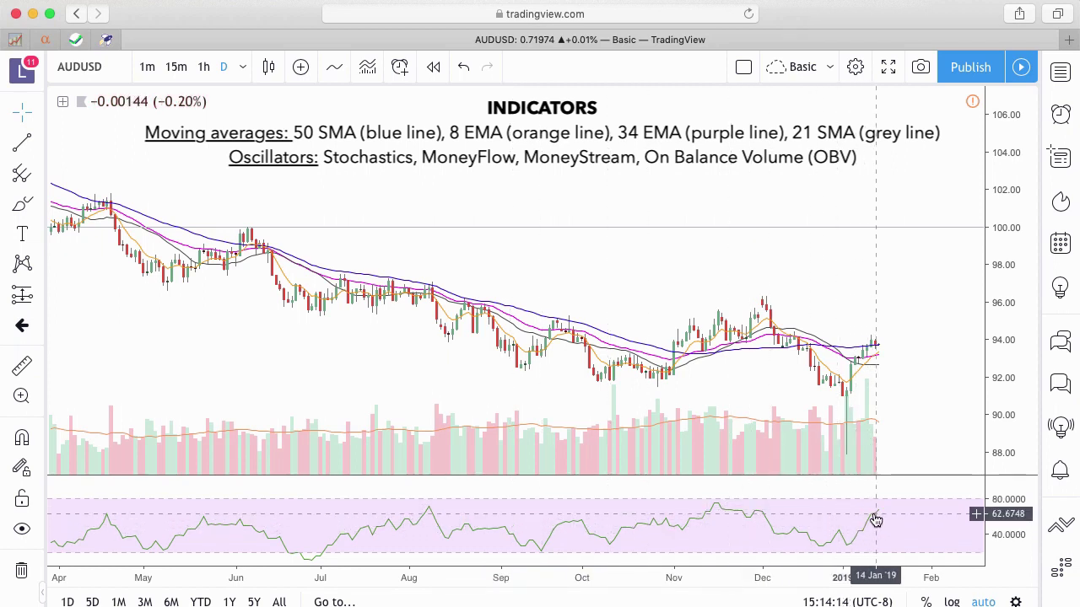
pyautogui.hscroll(5, 875, 520)
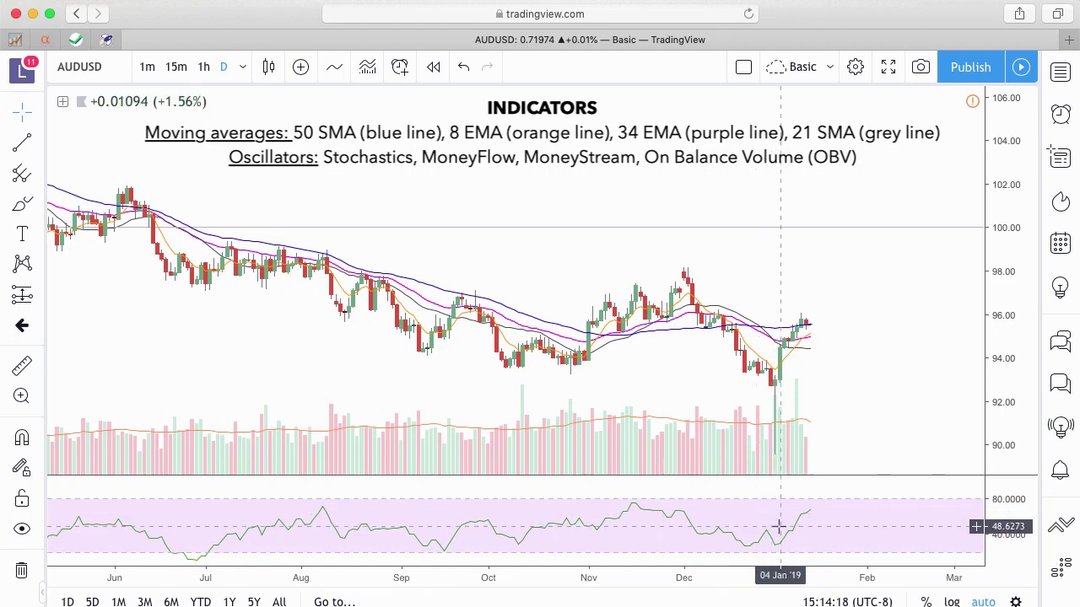
pyautogui.scroll(-3, 759, 523)
pyautogui.scroll(5, 735, 373)
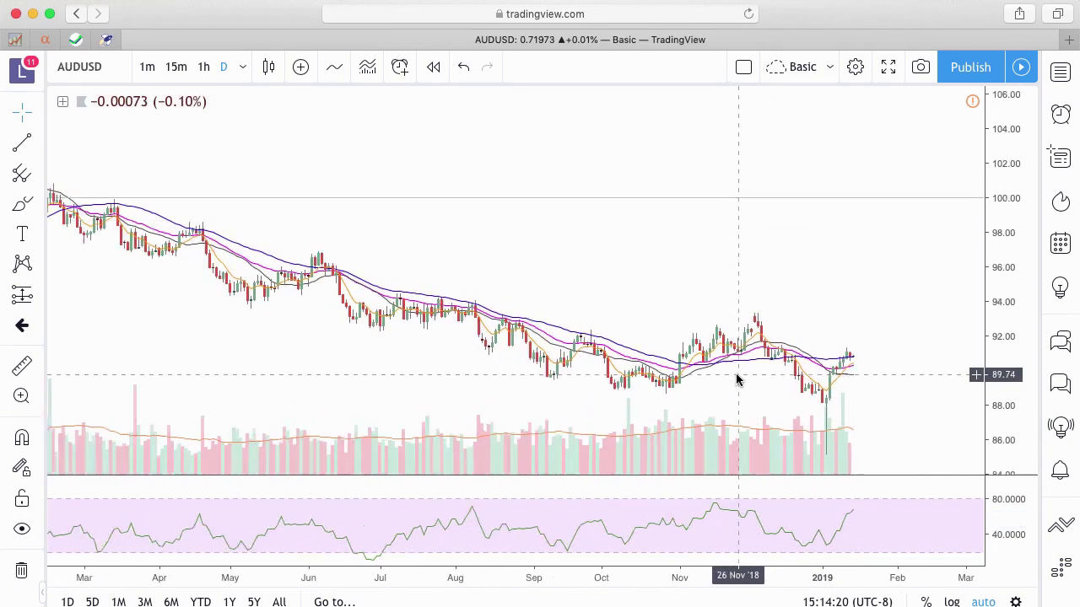
# Examine the longer downtrend, the October 2018 lows and the long-wick reversal candle of early January 2019 with the candles following it
pyautogui.scroll(-6, 701, 328)
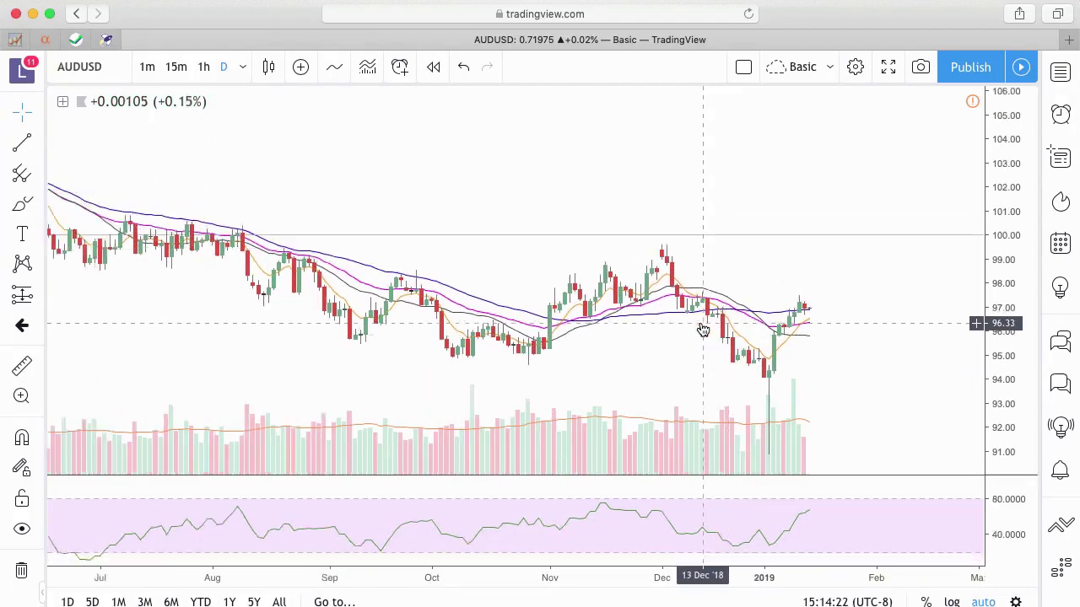
pyautogui.scroll(-4, 701, 328)
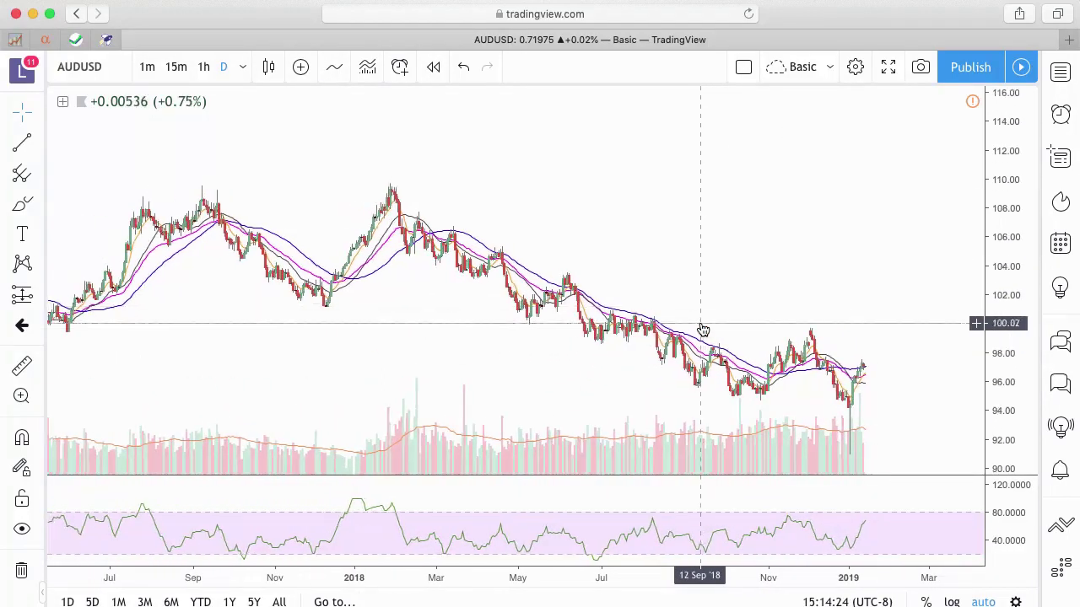
pyautogui.hscroll(10, 547, 334)
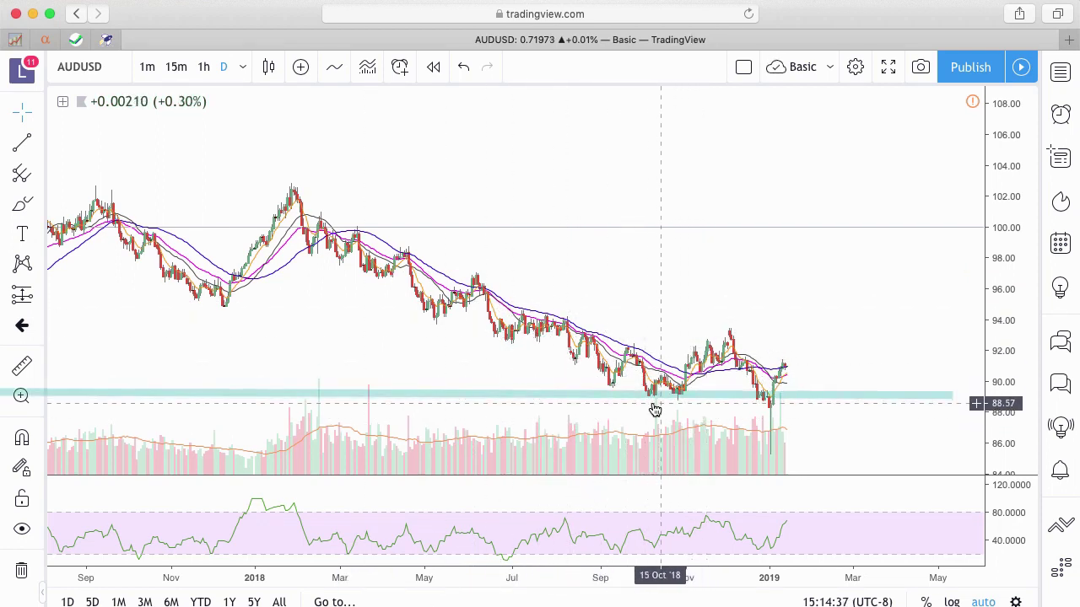
pyautogui.scroll(5, 747, 404)
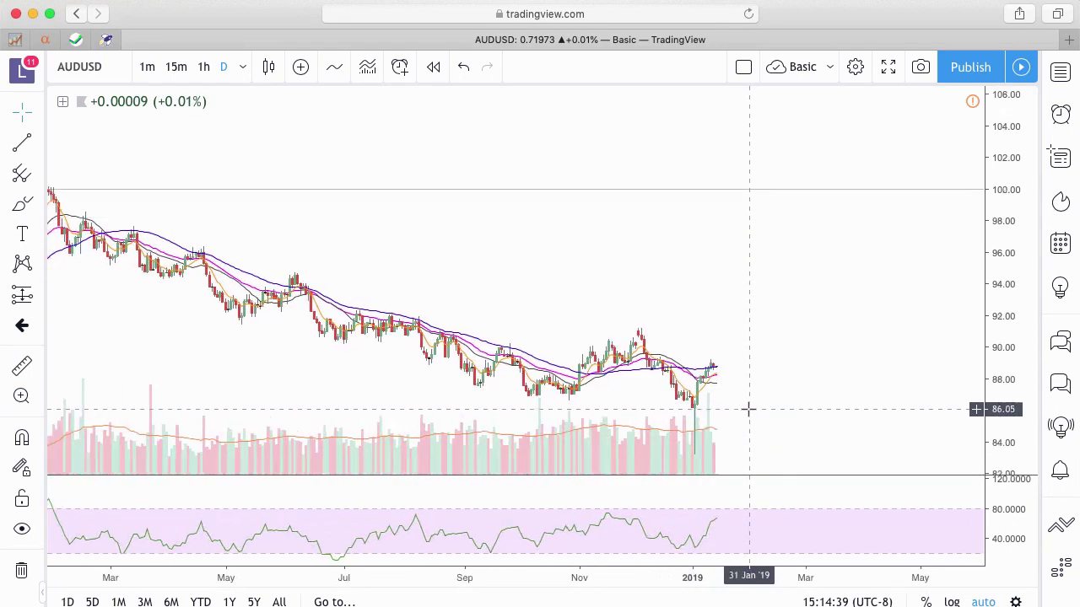
pyautogui.scroll(2, 747, 409)
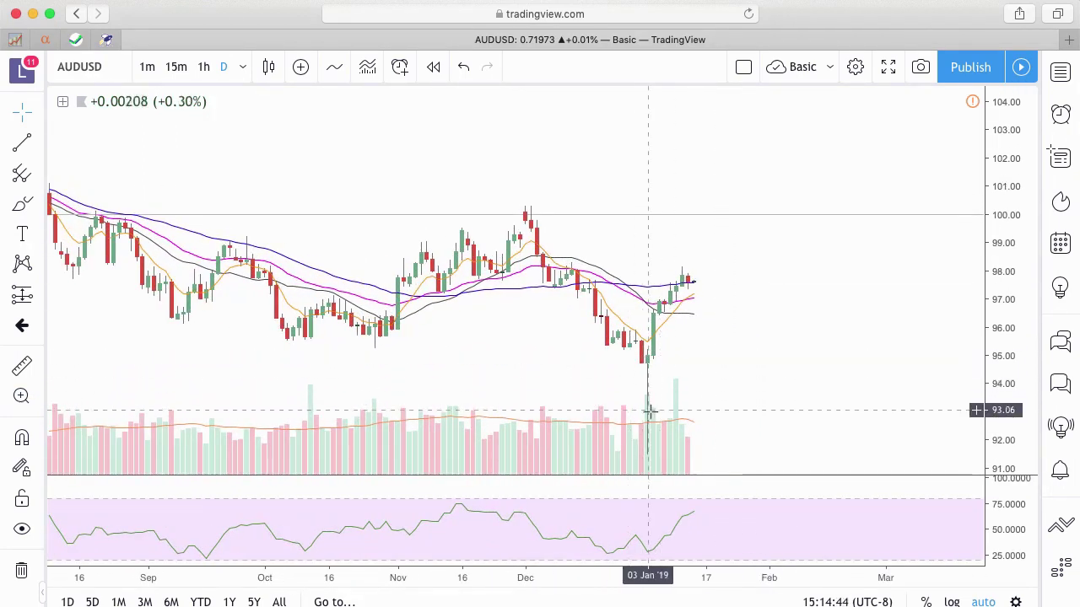
pyautogui.hscroll(-3, 694, 388)
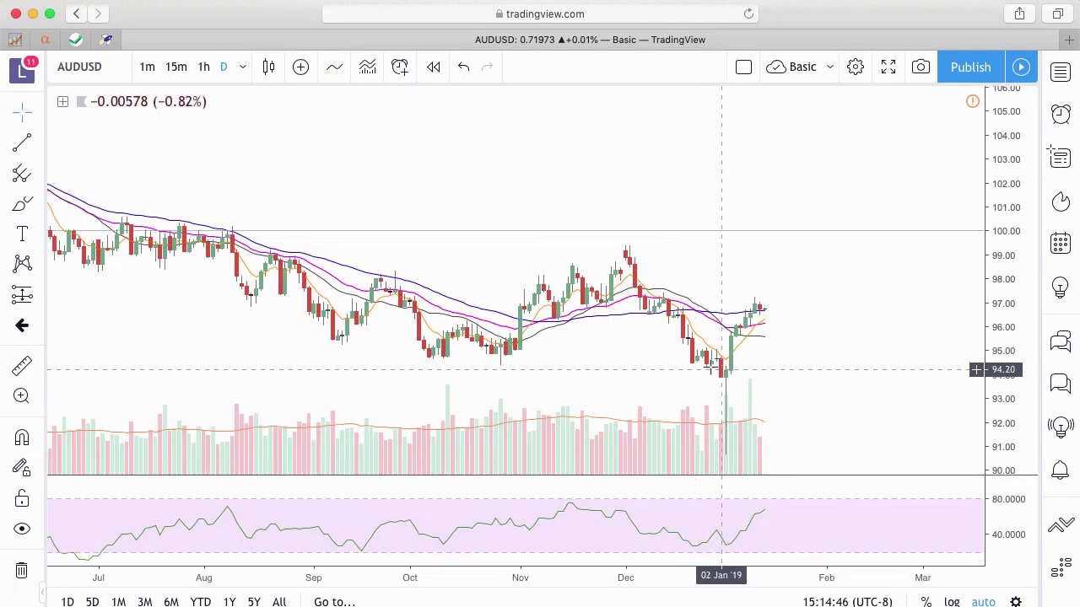
pyautogui.scroll(2, 719, 386)
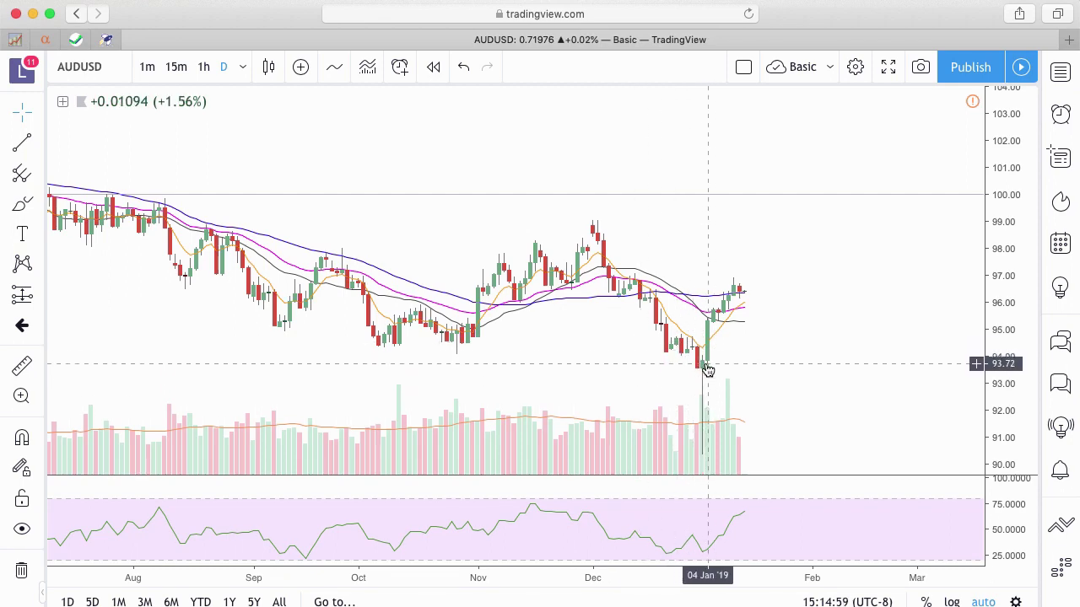
pyautogui.scroll(5, 719, 366)
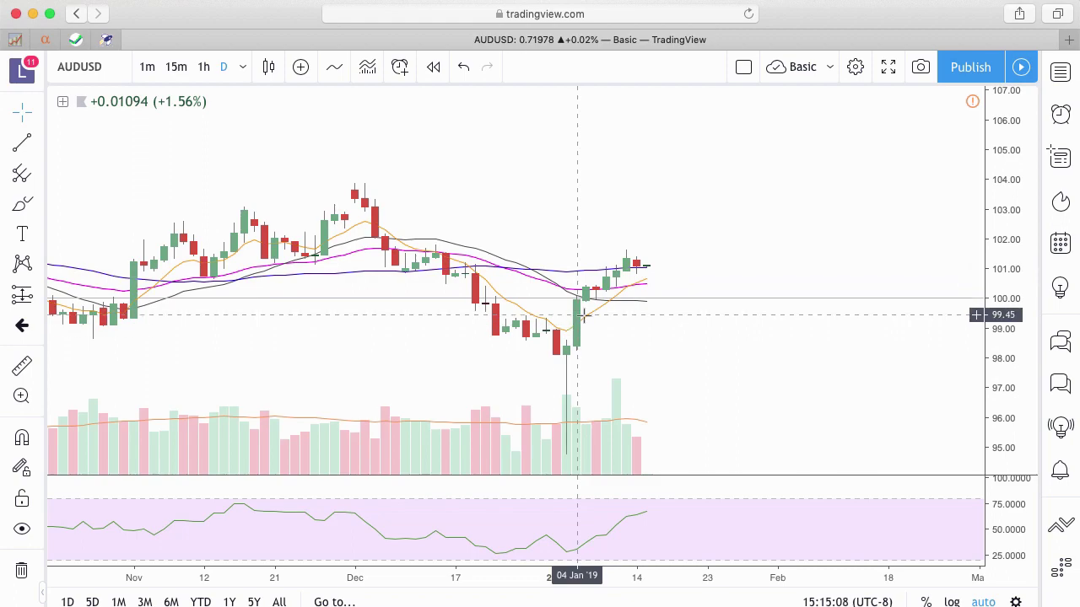
# Draw a descending trend line along the 2018 highs from about 107.03 to 93.84, plus a parallel one beneath the lows from about 102.60 to 89.40
pyautogui.scroll(-2, 655, 314)
pyautogui.scroll(-8, 656, 313)
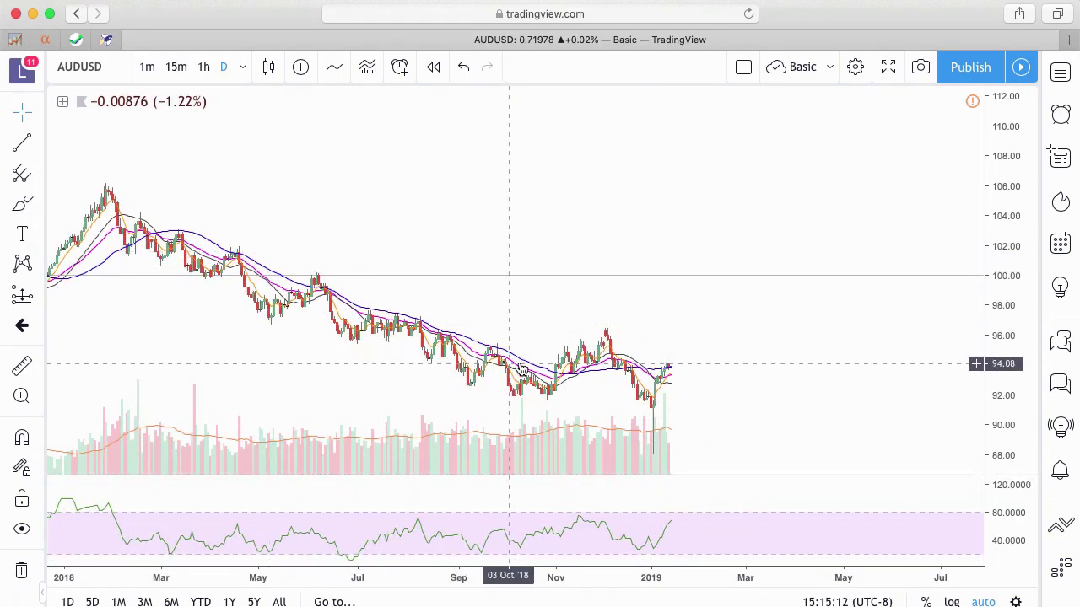
pyautogui.scroll(-3, 596, 203)
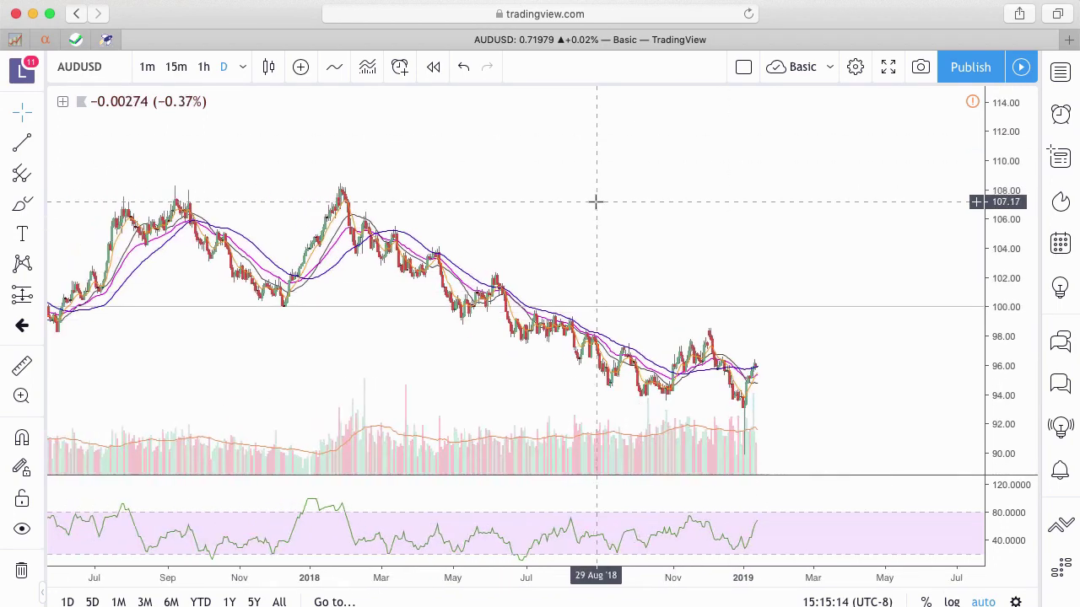
pyautogui.scroll(2, 596, 203)
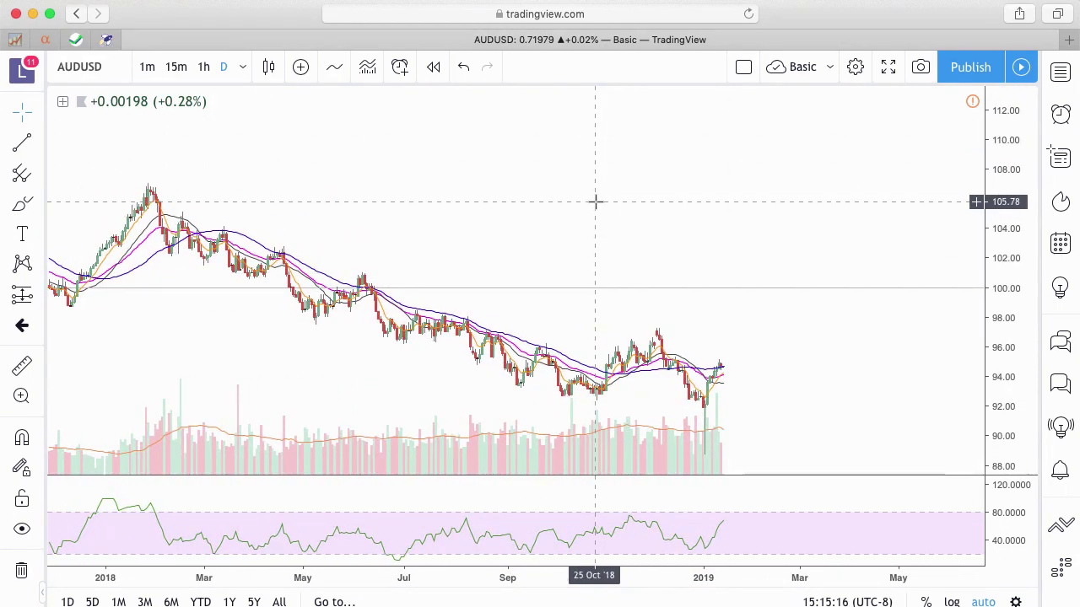
pyautogui.click(22, 145)
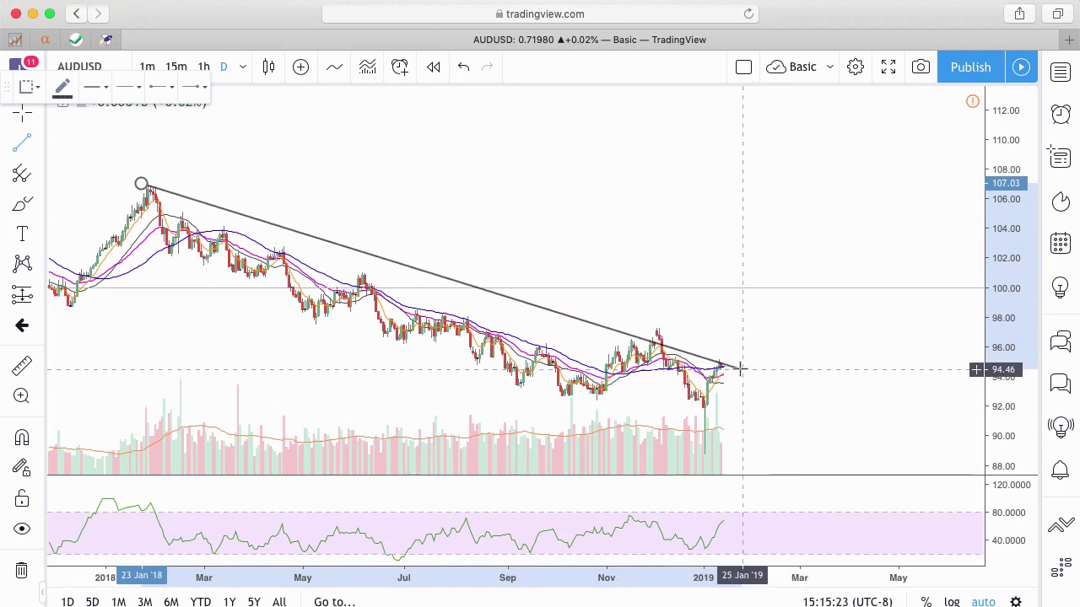
pyautogui.click(773, 379)
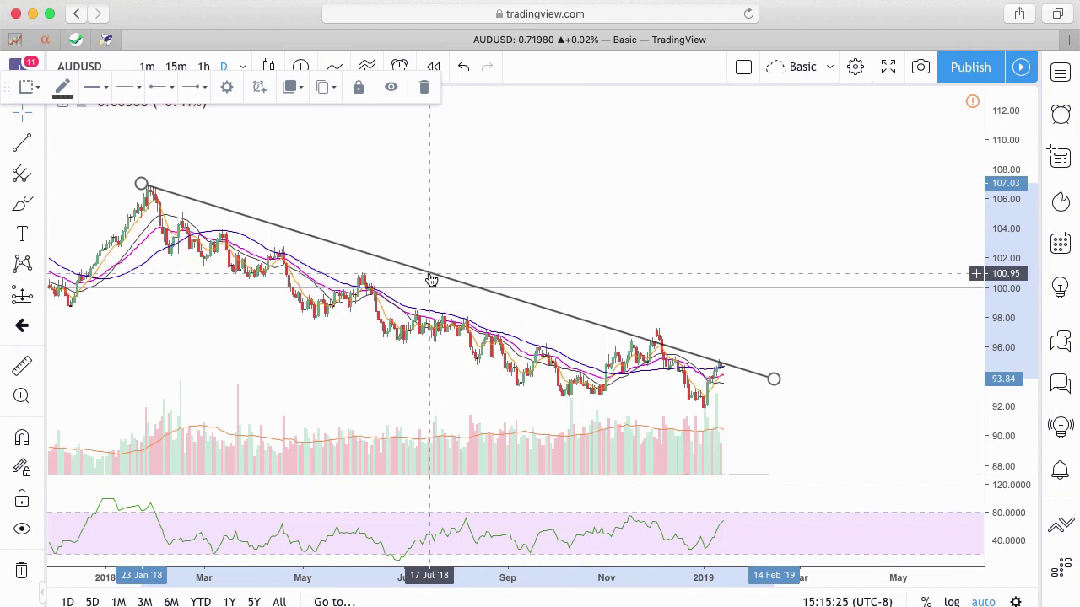
pyautogui.moveTo(478, 287); pyautogui.dragTo(448, 357)
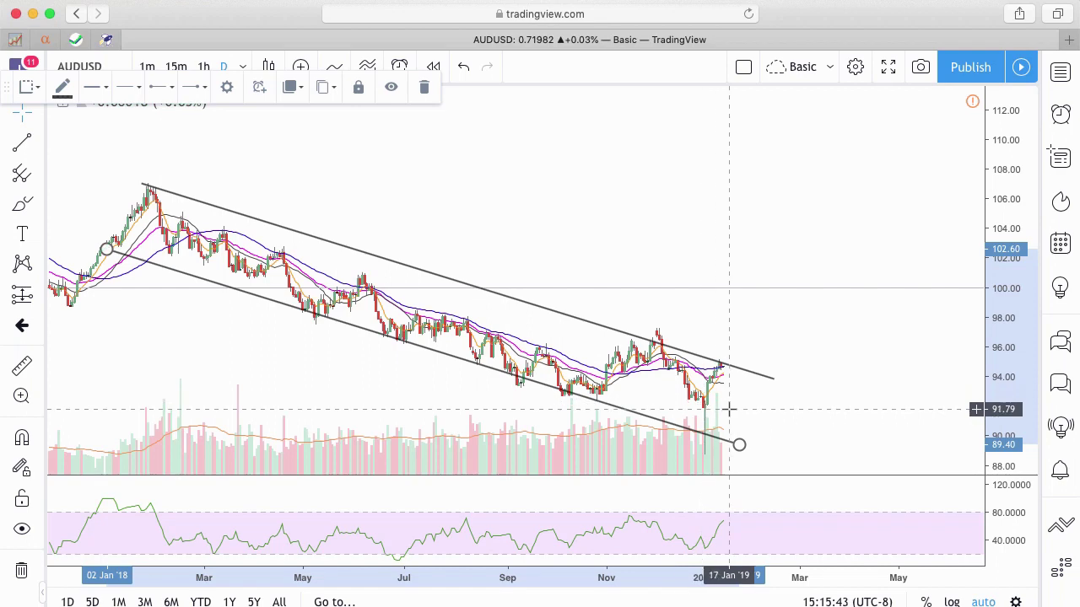
# Add a horizontal line across the chart at about 96.88, level with the mid-2017 lows
pyautogui.scroll(-5, 747, 406)
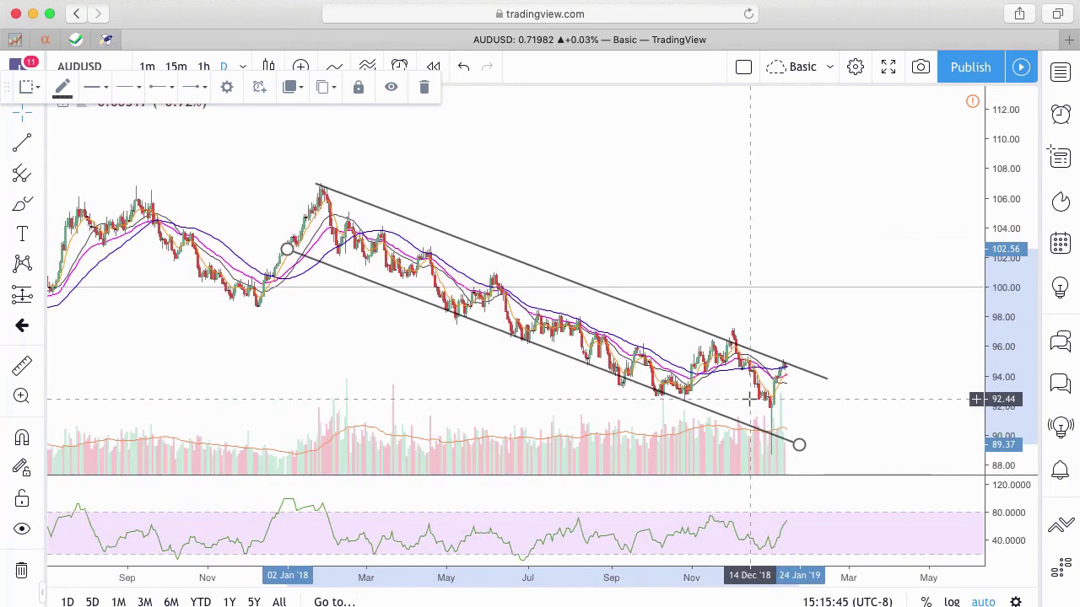
pyautogui.click(40, 145)
pyautogui.click(100, 245)
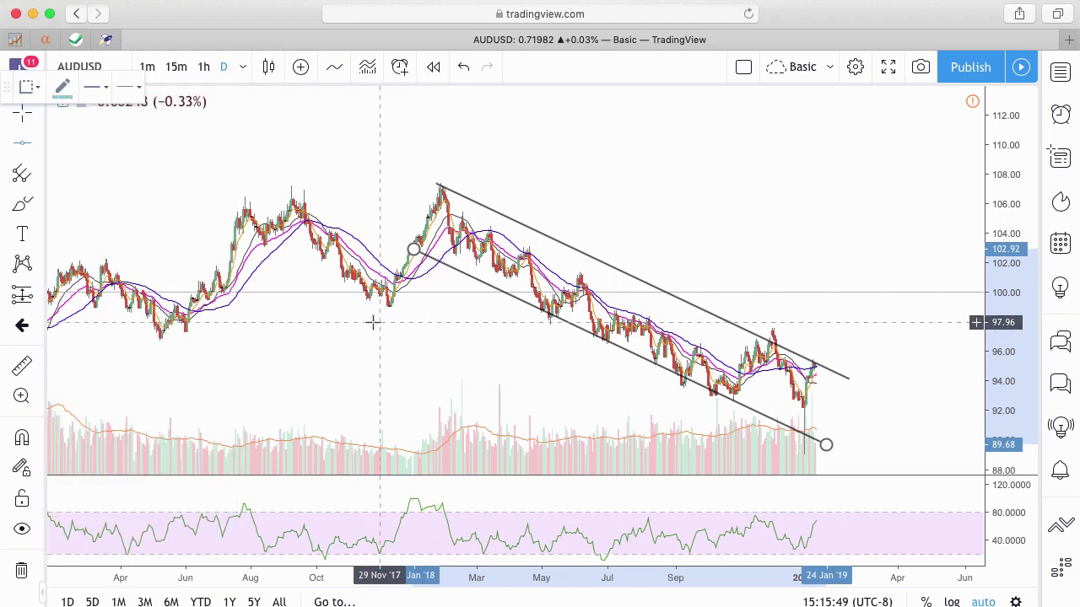
pyautogui.click(340, 338)
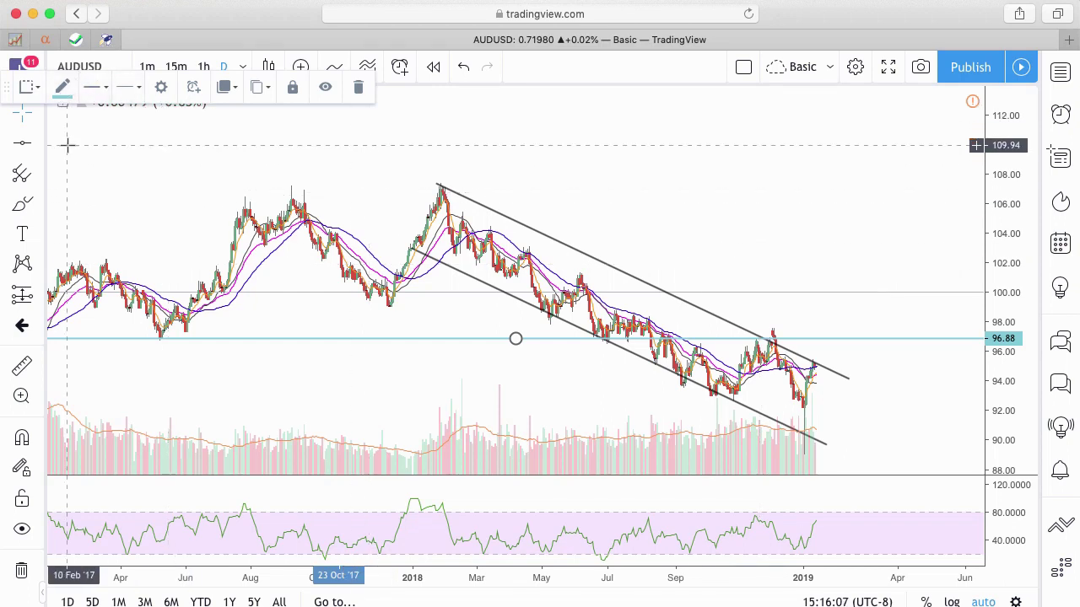
# Add a second horizontal line beneath the October 2018 lows and fine-tune its level to about 91.43
pyautogui.click(22, 142)
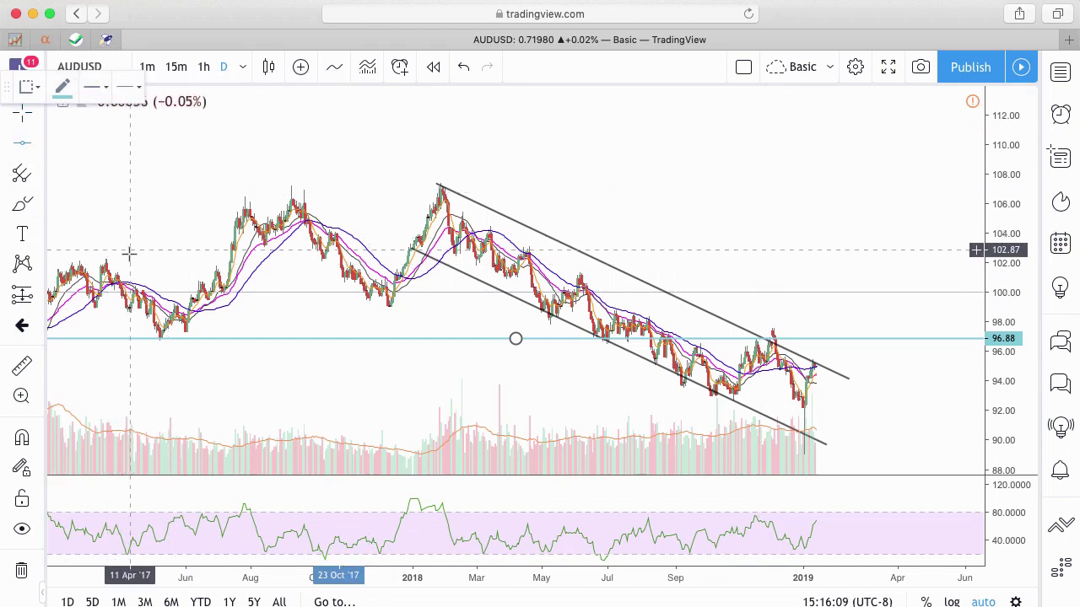
pyautogui.click(171, 391)
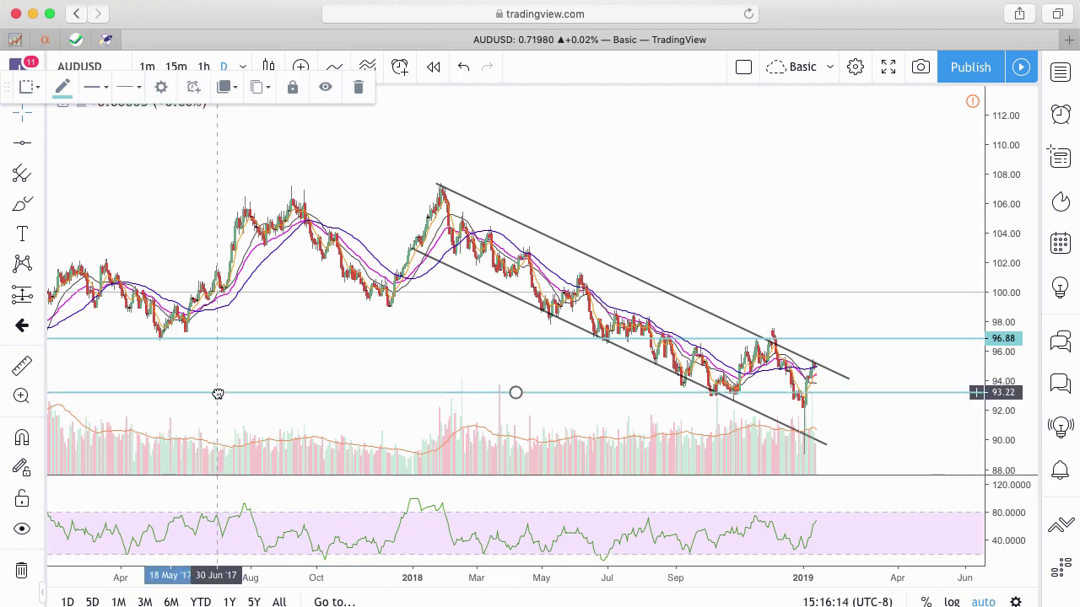
pyautogui.moveTo(218, 394); pyautogui.dragTo(220, 398)
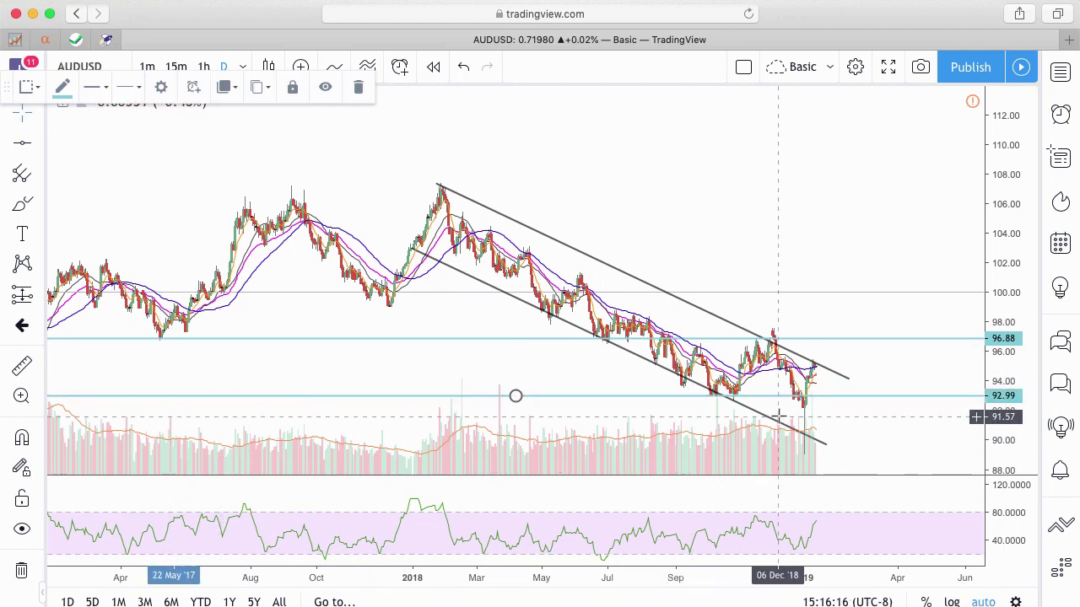
pyautogui.scroll(5, 665, 409)
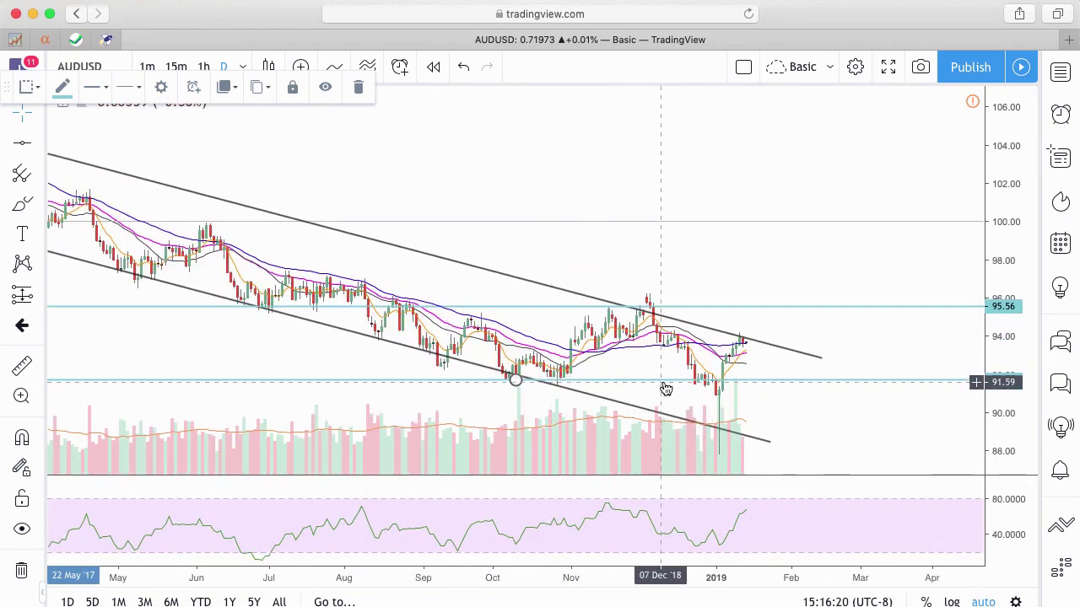
pyautogui.moveTo(667, 386); pyautogui.dragTo(665, 386)
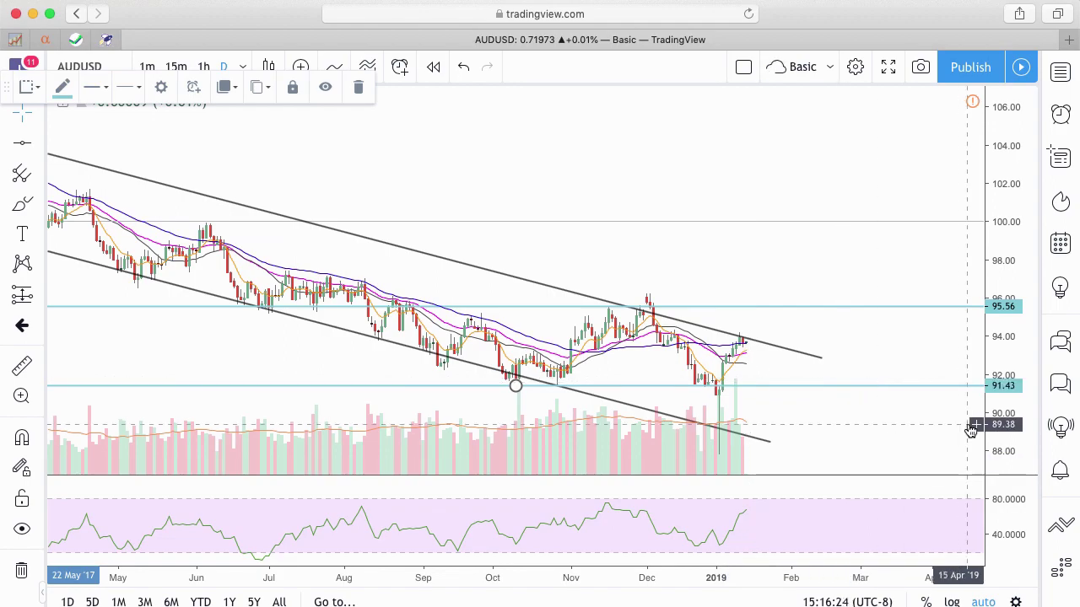
# Add three more horizontal lines across the longer price history at about 93.02, 97.09 and 99.5
pyautogui.scroll(-3, 846, 399)
pyautogui.scroll(-5, 846, 400)
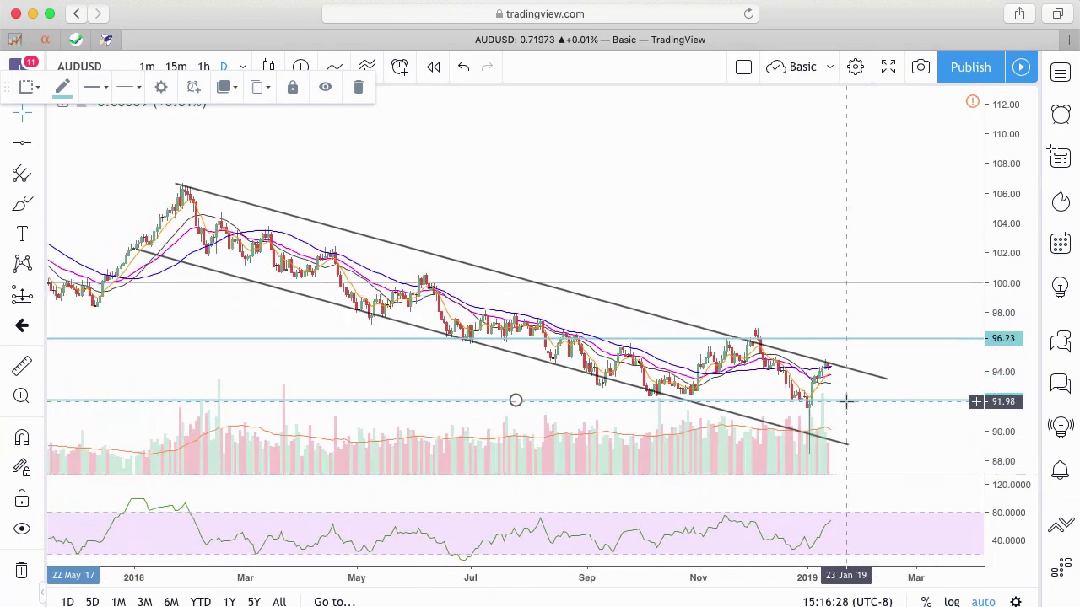
pyautogui.scroll(-3, 754, 385)
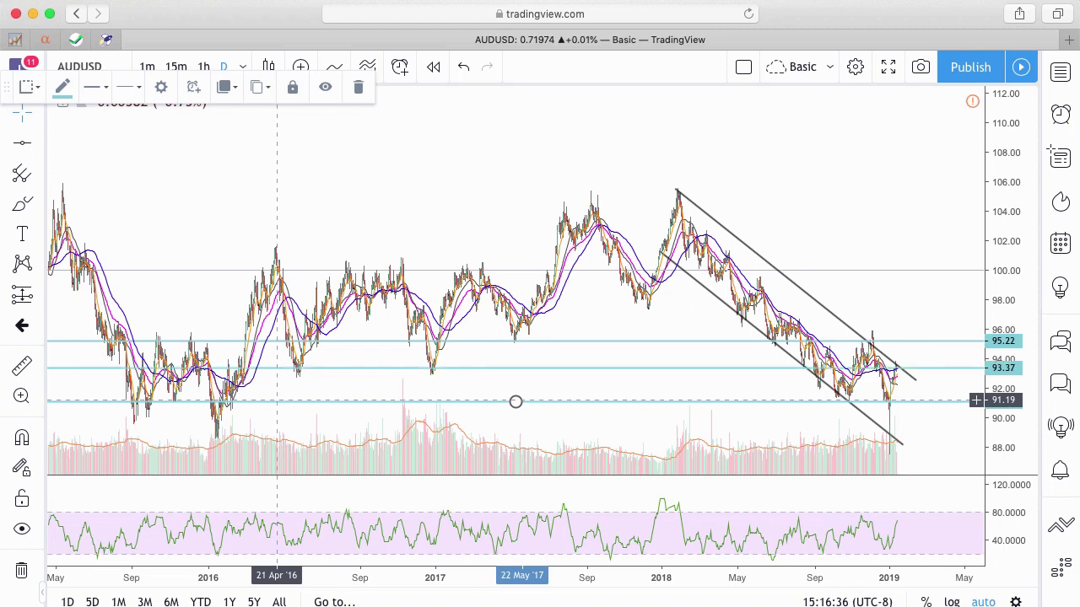
pyautogui.moveTo(375, 402); pyautogui.dragTo(381, 376)
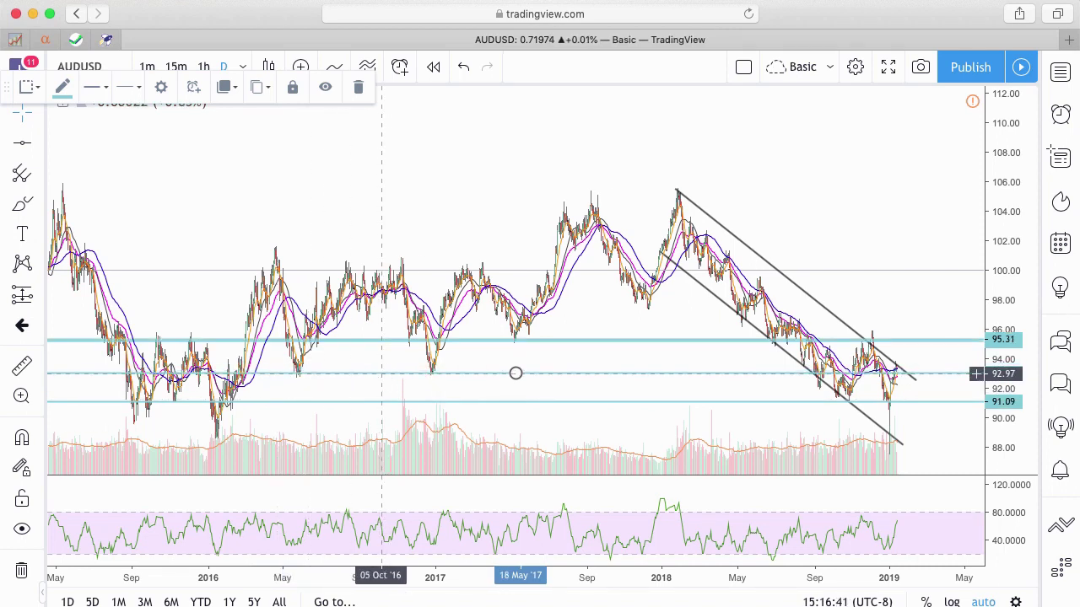
pyautogui.moveTo(376, 345); pyautogui.dragTo(374, 314)
pyautogui.click(426, 281)
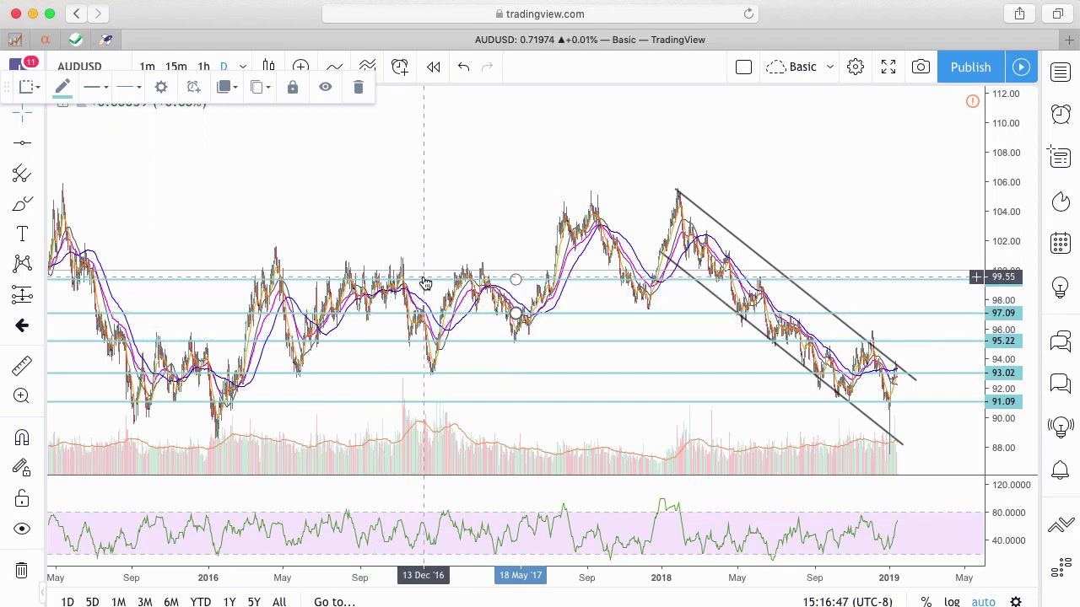
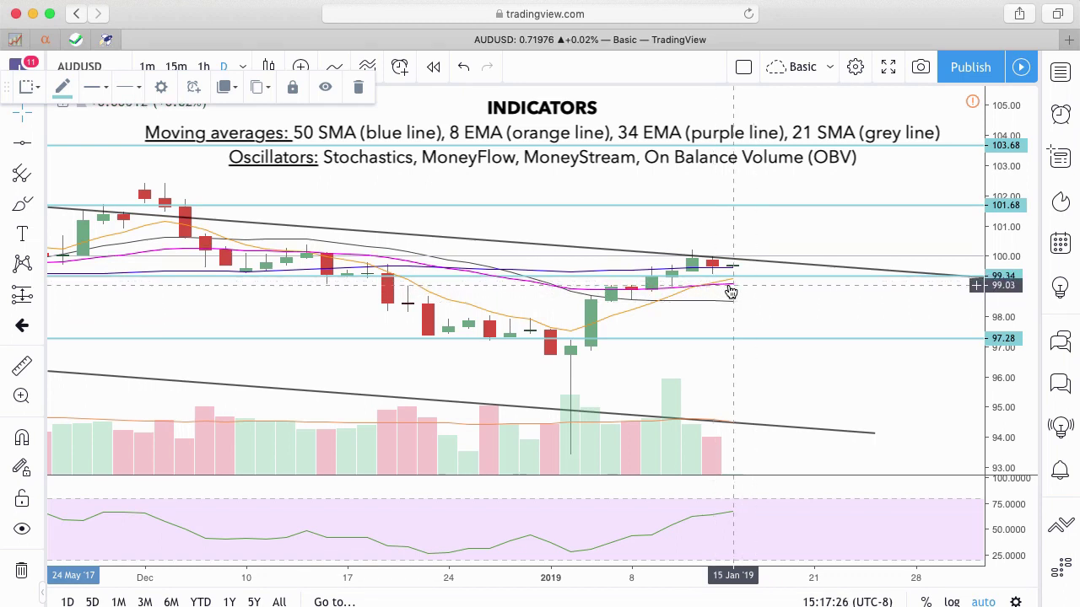
# Examine the latest January 2019 candles against the channel's upper trend line, the moving averages and the nearest horizontal levels
pyautogui.scroll(1, 774, 296)
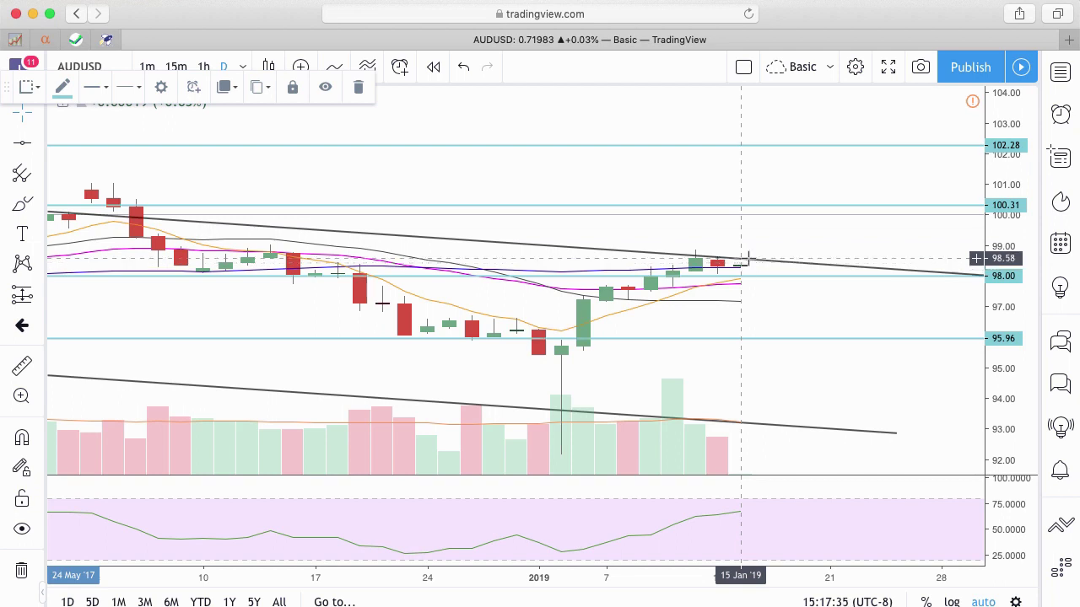
pyautogui.hscroll(-5, 784, 236)
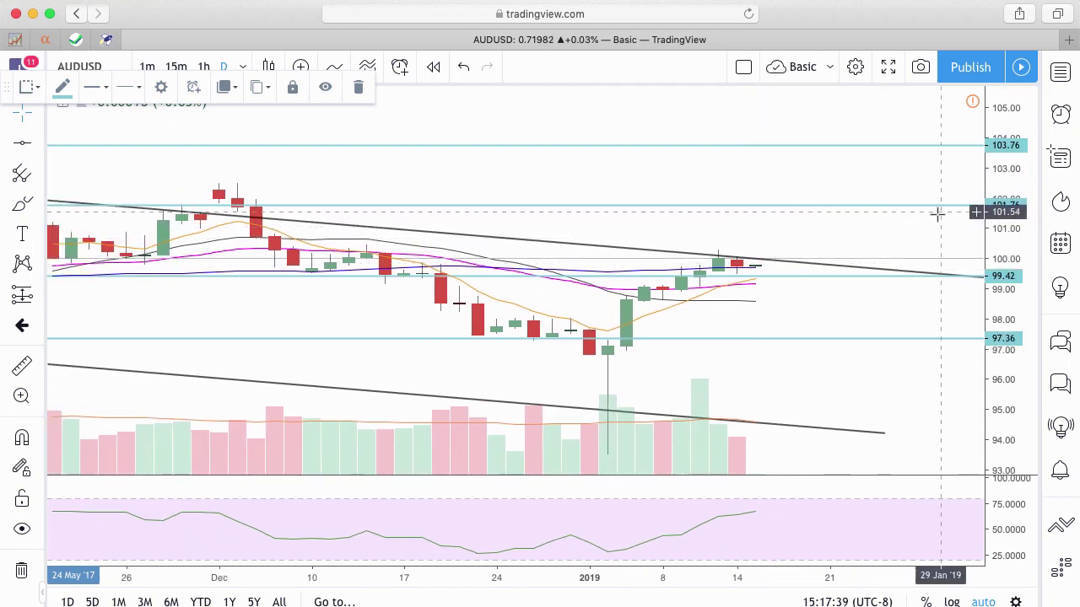
pyautogui.hscroll(-5, 932, 217)
pyautogui.scroll(-8, 934, 156)
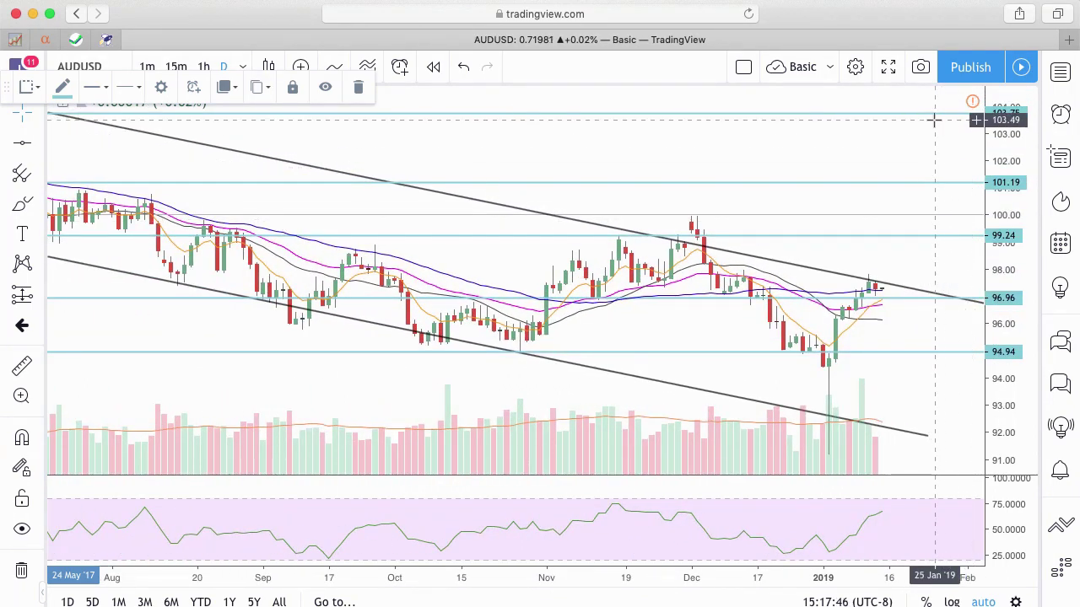
pyautogui.hscroll(5, 933, 120)
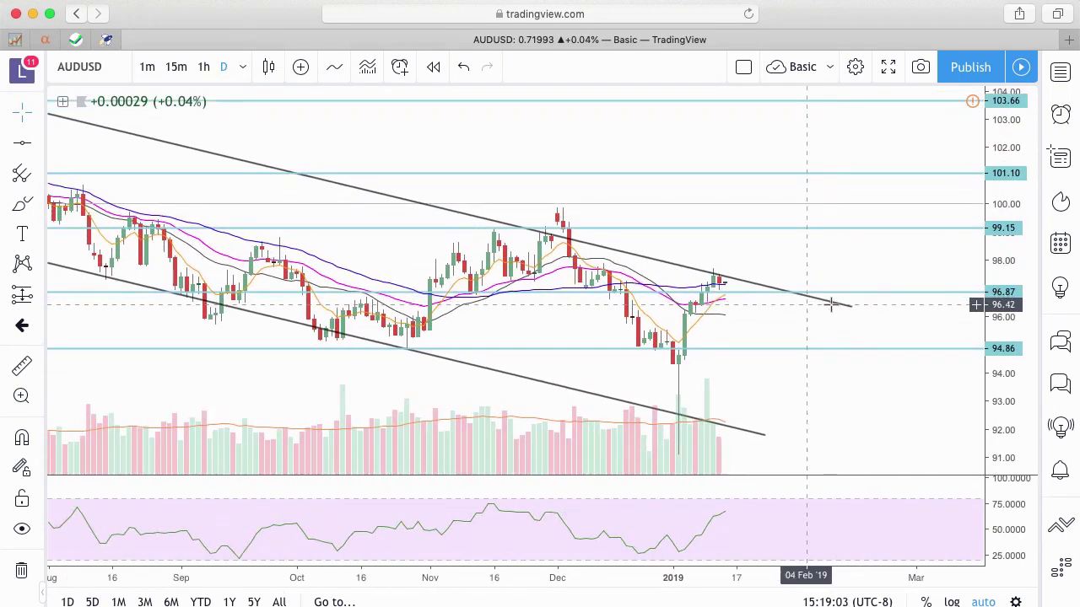
pyautogui.click(830, 305)
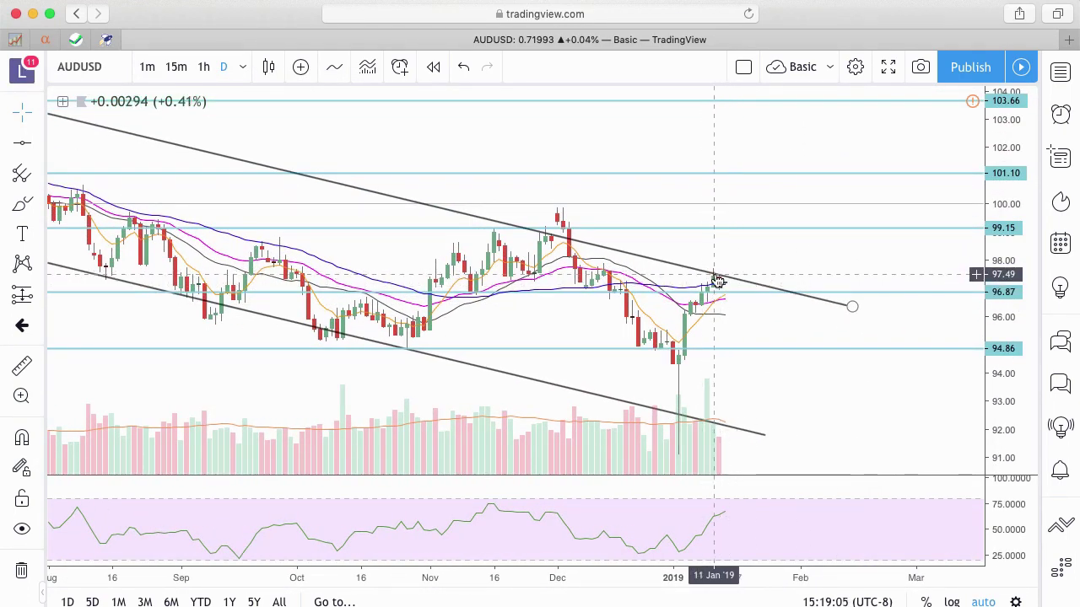
pyautogui.click(733, 292)
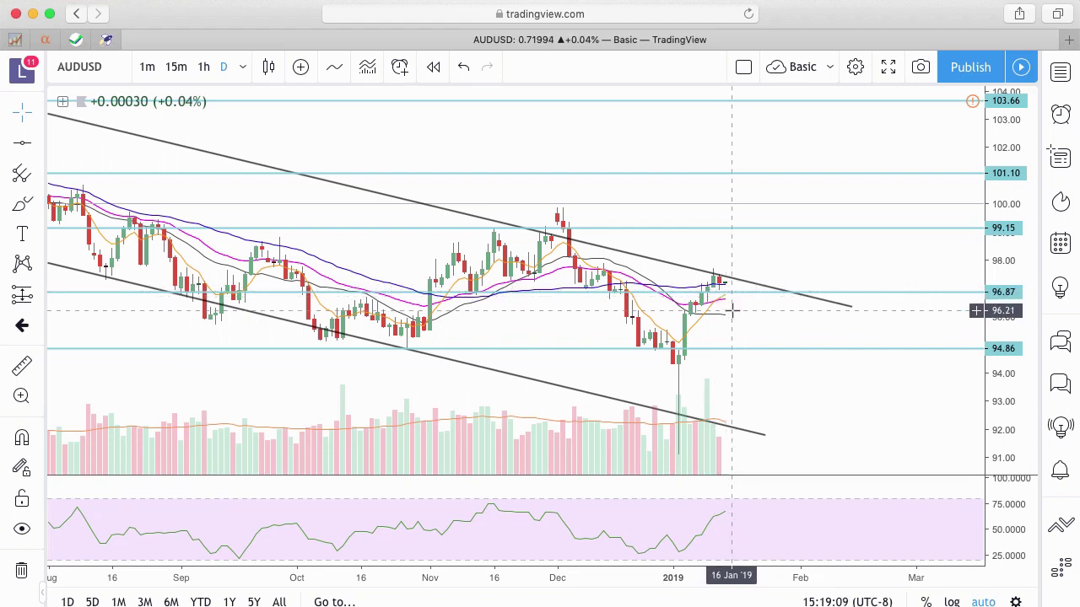
# Compare the January 2019 rebound with the full descending channel back to early 2018 and the horizontal levels crossing it
pyautogui.scroll(1, 739, 323)
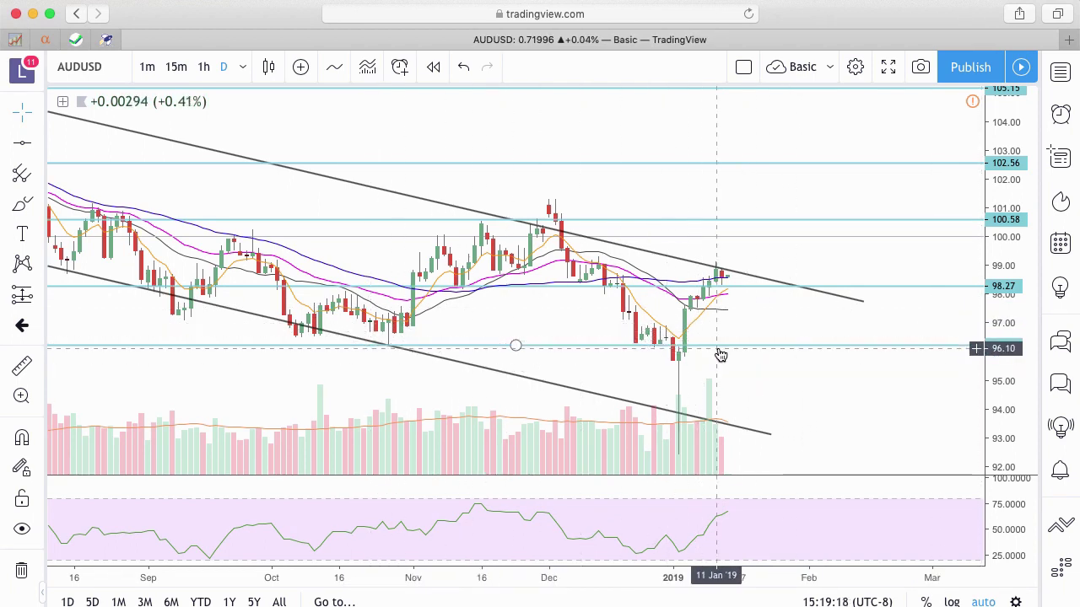
pyautogui.scroll(-5, 815, 363)
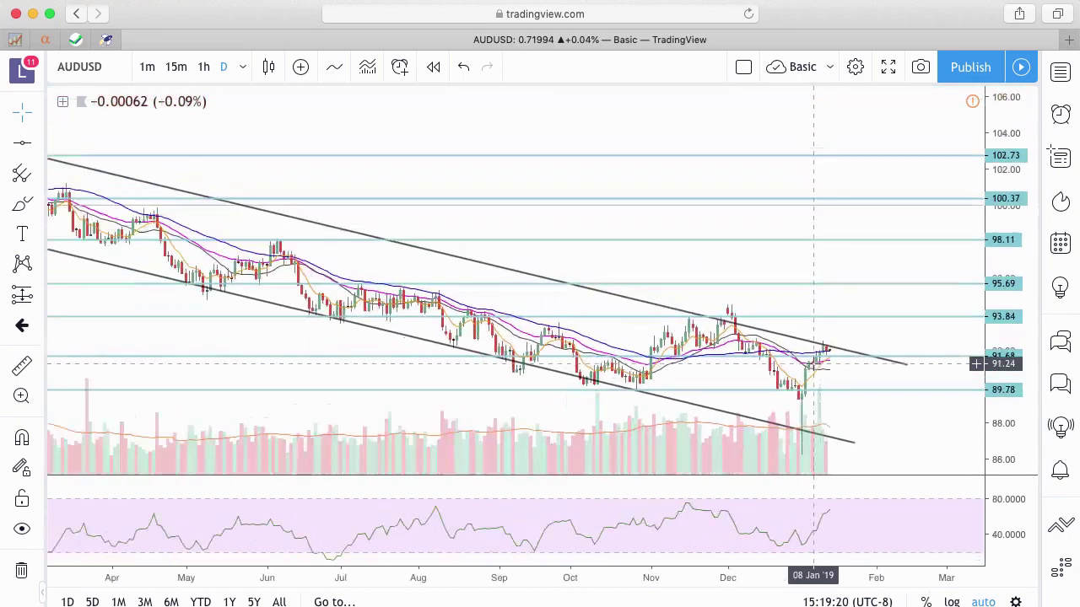
pyautogui.scroll(-5, 815, 245)
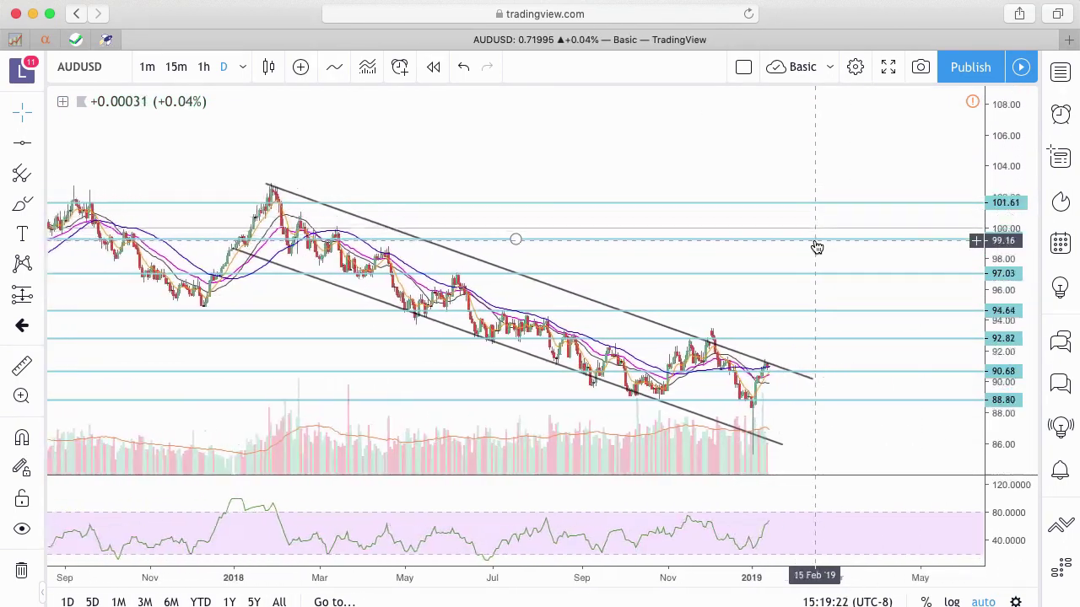
pyautogui.hscroll(2, 816, 246)
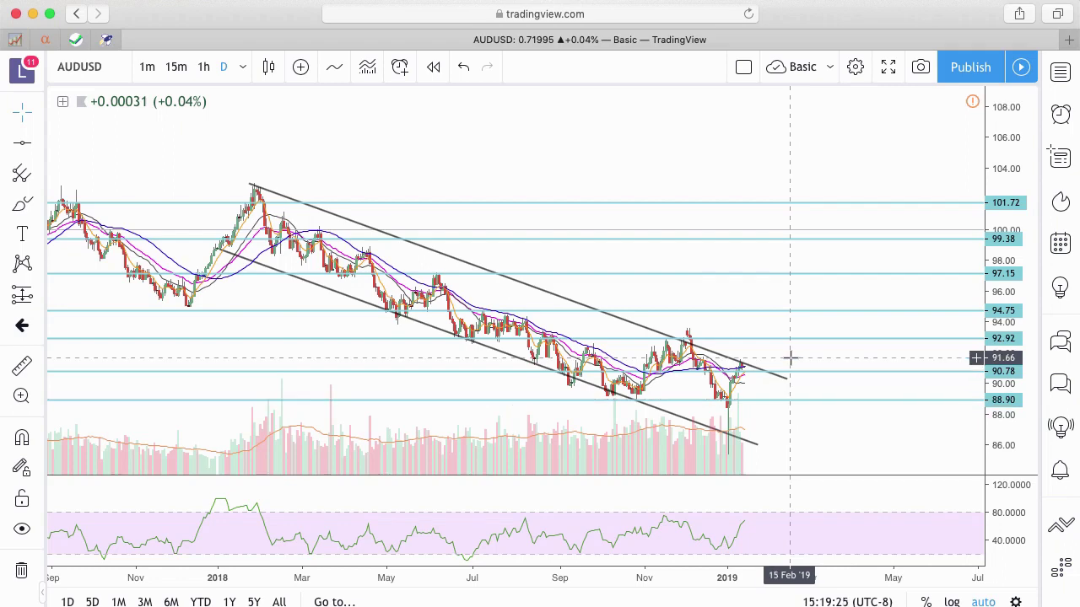
pyautogui.scroll(5, 788, 357)
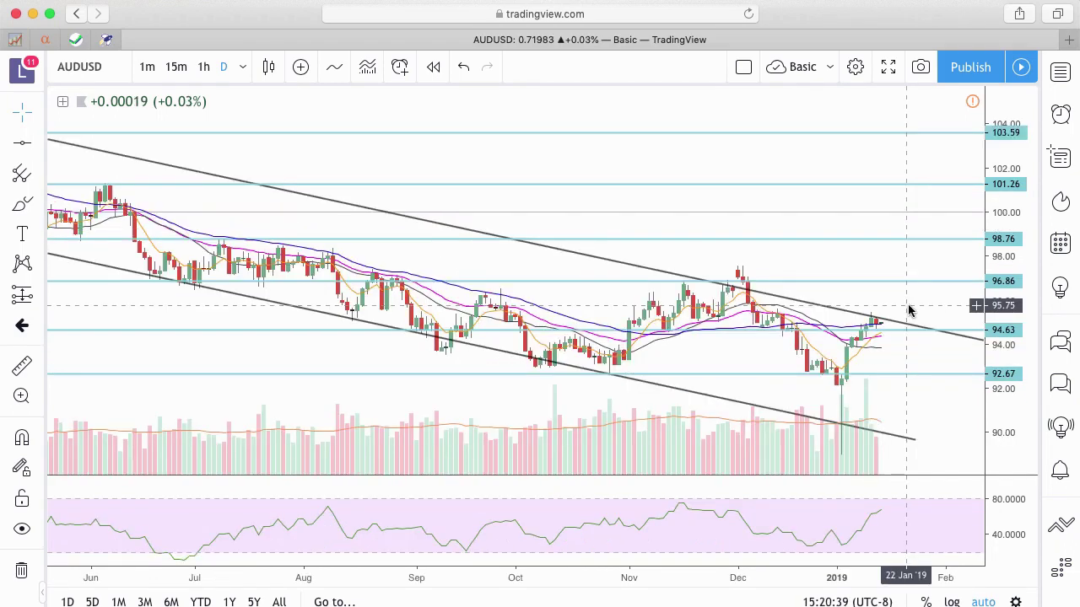
# Switch the chart to the 1-hour interval and examine the early January 2019 rise, its support areas and the channel's upper line
pyautogui.click(204, 68)
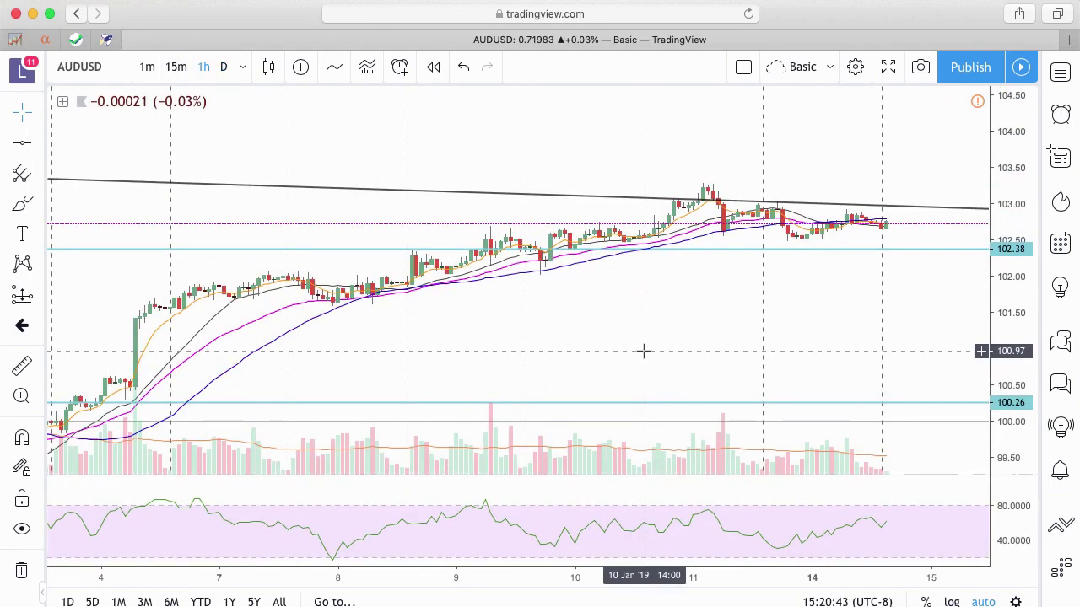
pyautogui.scroll(-3, 650, 286)
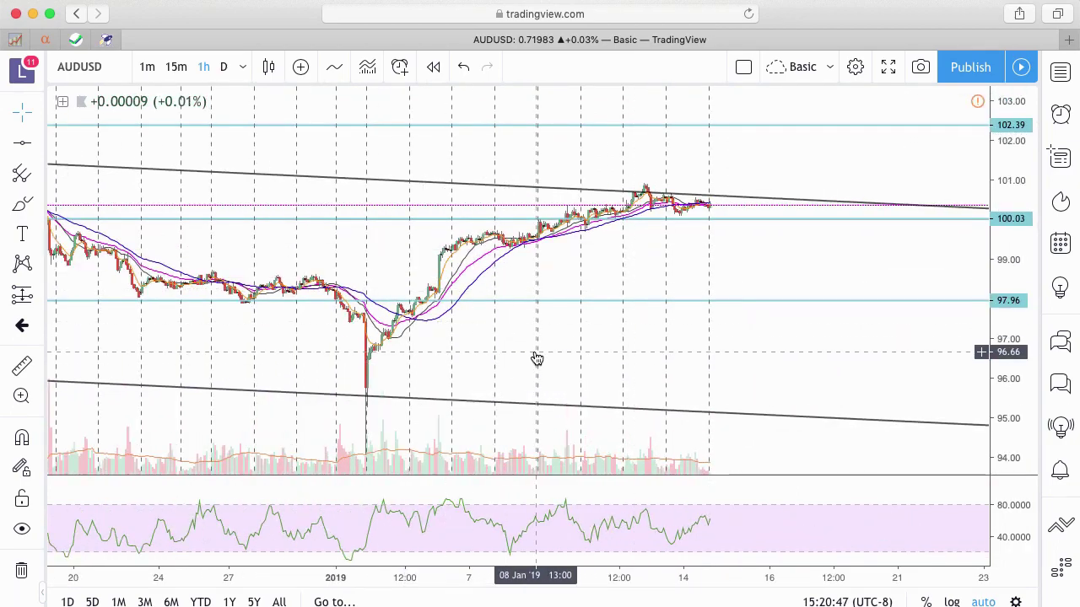
pyautogui.scroll(2, 535, 357)
pyautogui.scroll(2, 598, 250)
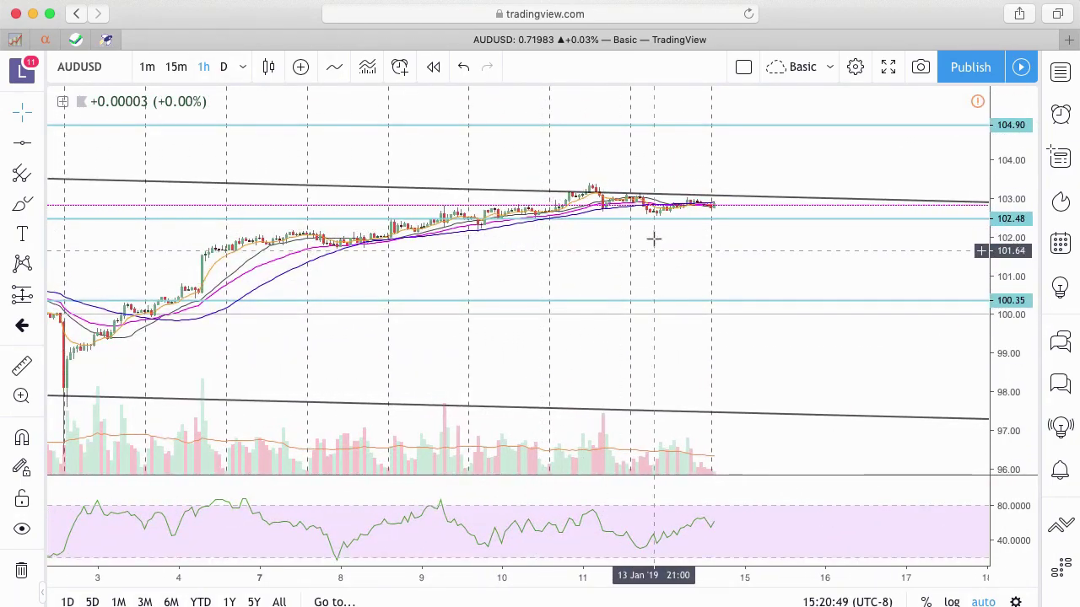
pyautogui.scroll(3, 650, 245)
pyautogui.scroll(1, 650, 238)
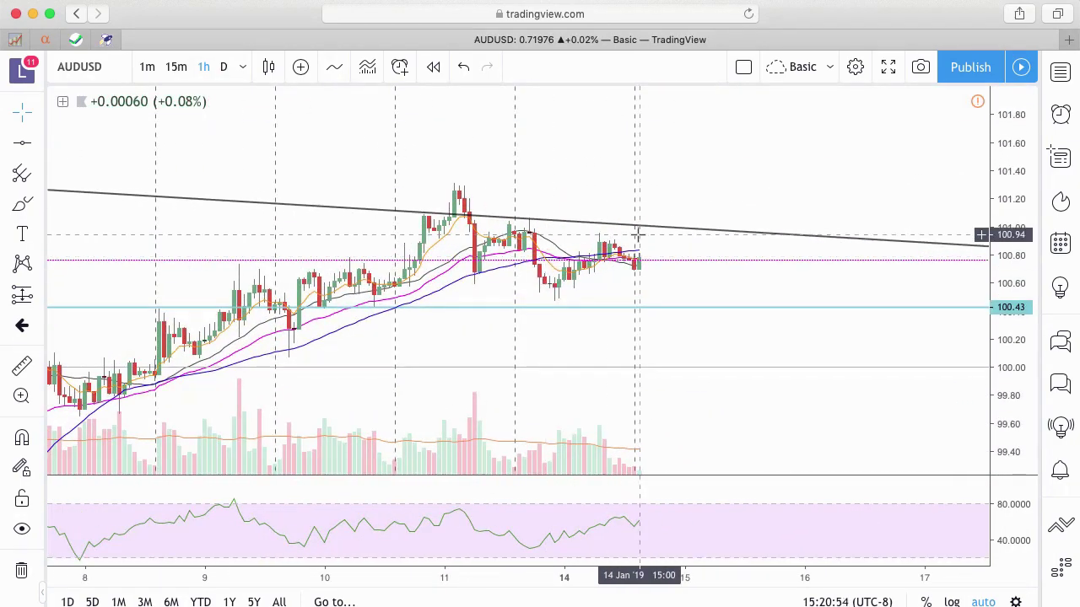
pyautogui.scroll(-3, 664, 269)
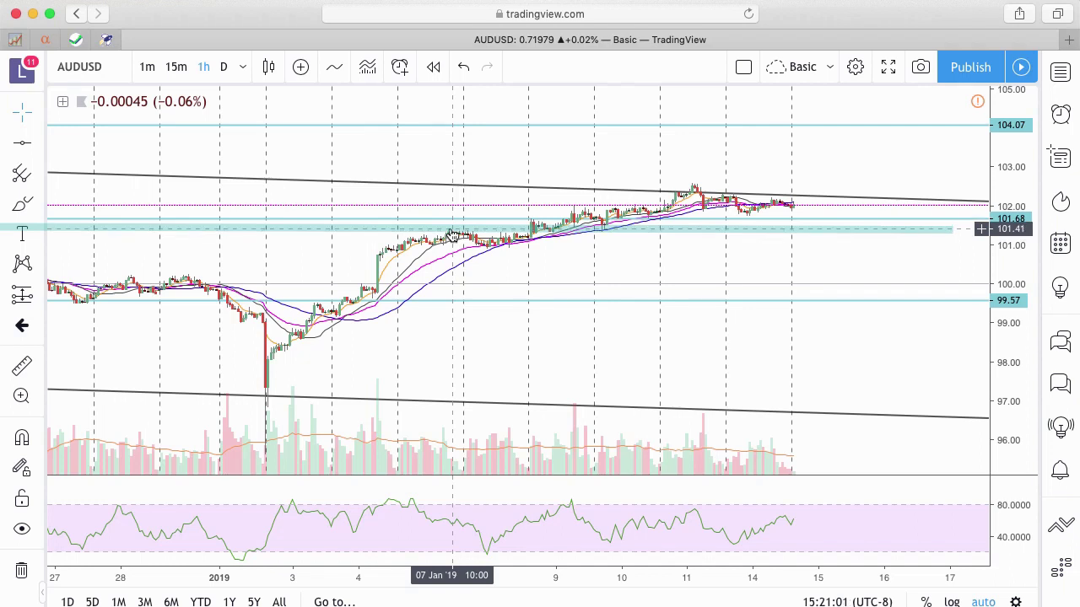
pyautogui.moveTo(450, 230); pyautogui.dragTo(239, 280)
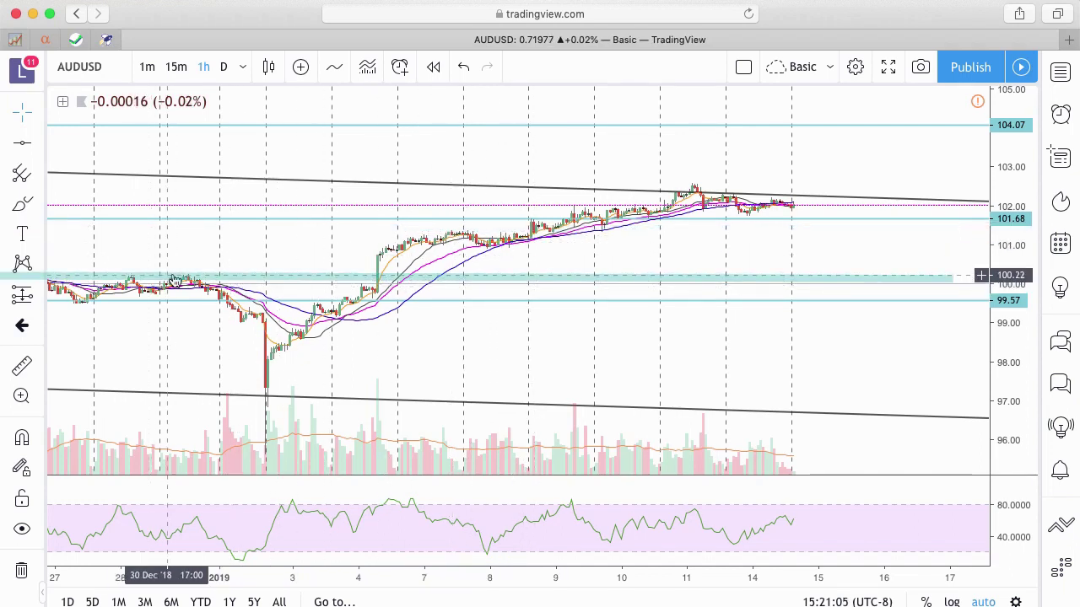
pyautogui.press('Delete')
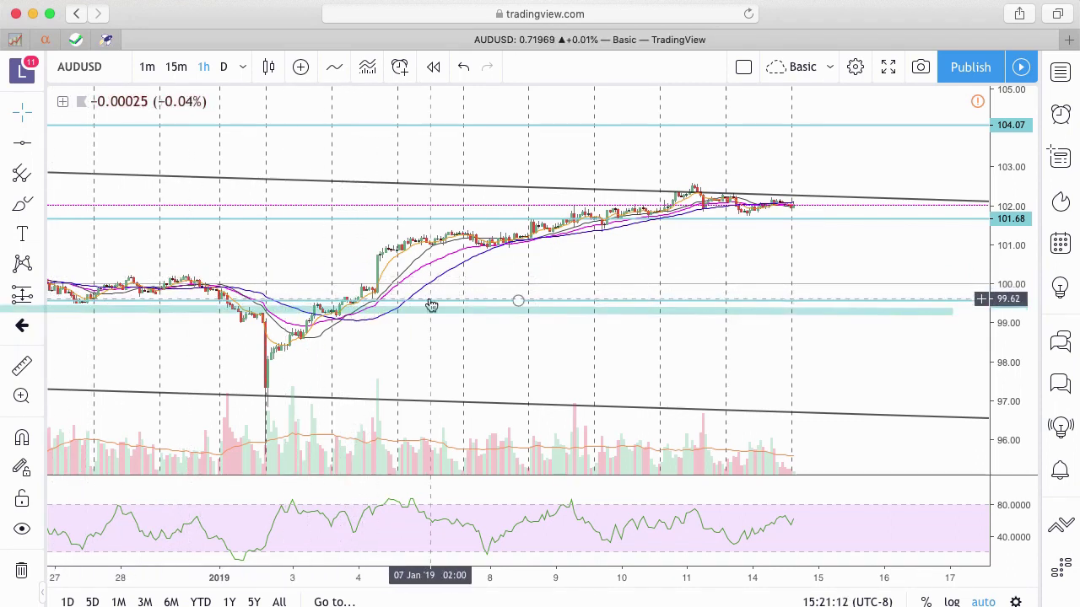
pyautogui.scroll(2, 735, 284)
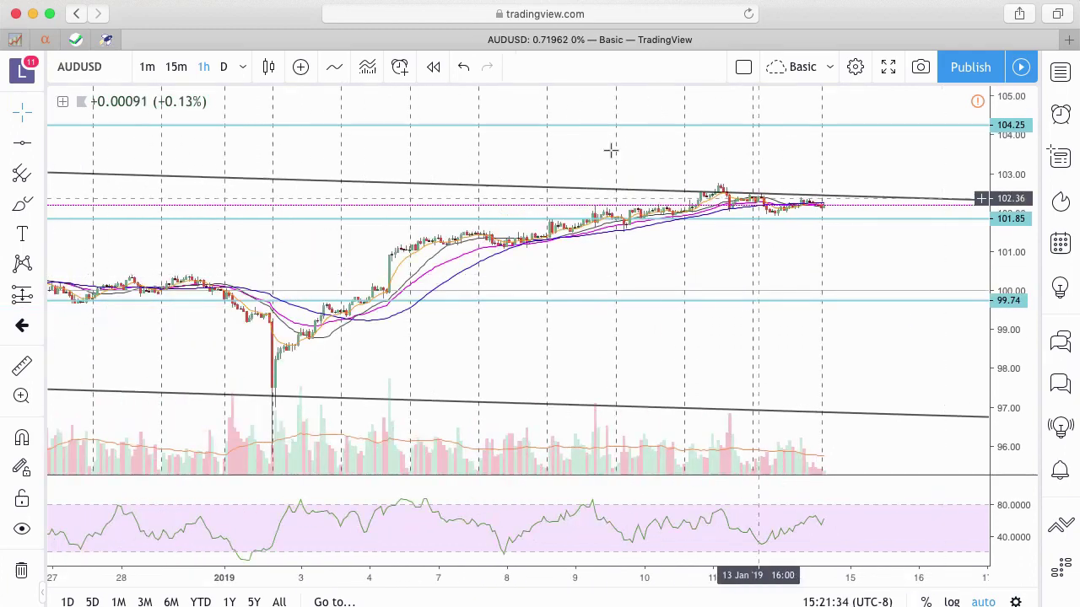
# Switch the chart to the 15-minute interval and examine the swings of 7 to 14 January beneath the channel's upper line
pyautogui.click(177, 67)
pyautogui.scroll(3, 582, 267)
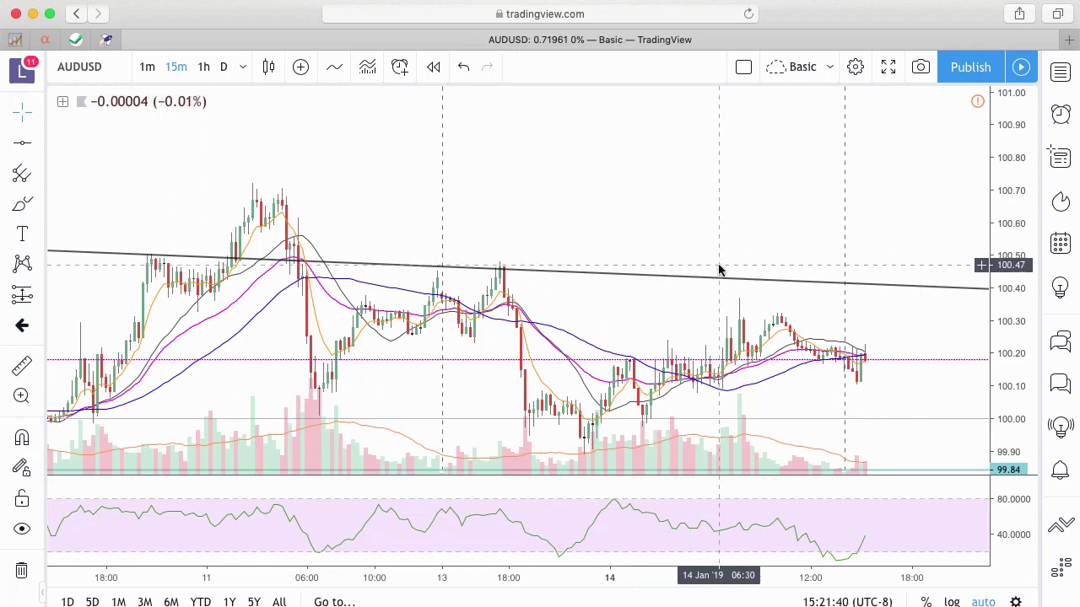
pyautogui.scroll(-5, 718, 269)
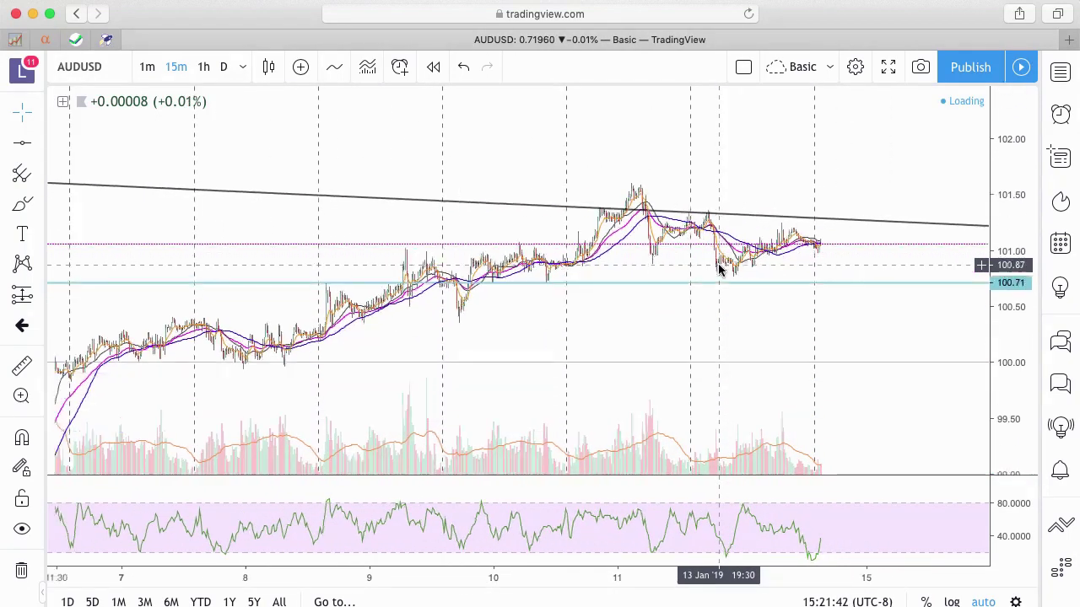
pyautogui.scroll(1, 718, 267)
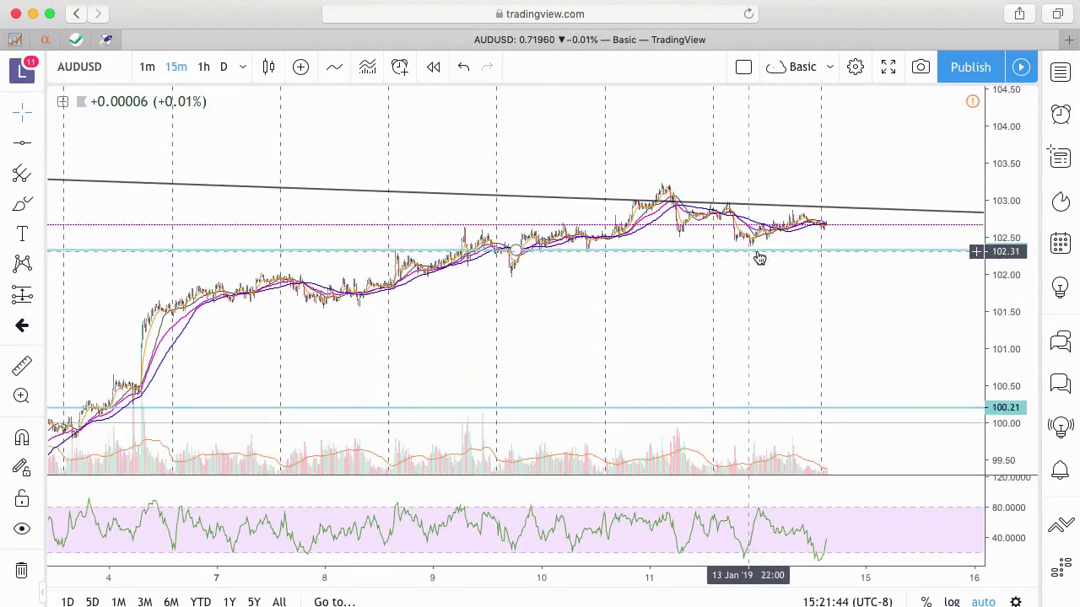
pyautogui.scroll(2, 780, 257)
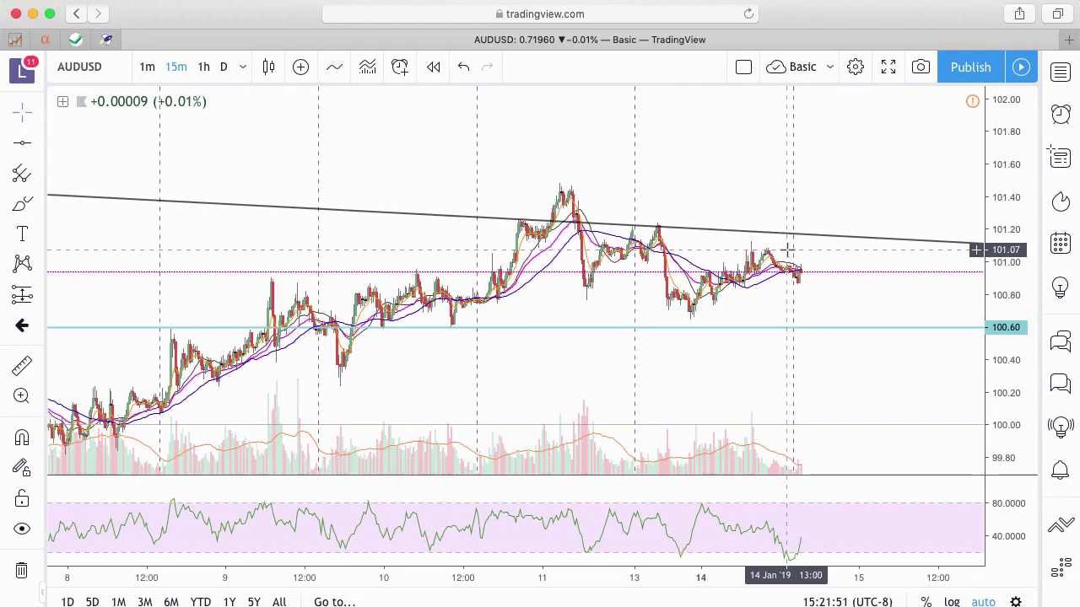
pyautogui.scroll(-2, 786, 250)
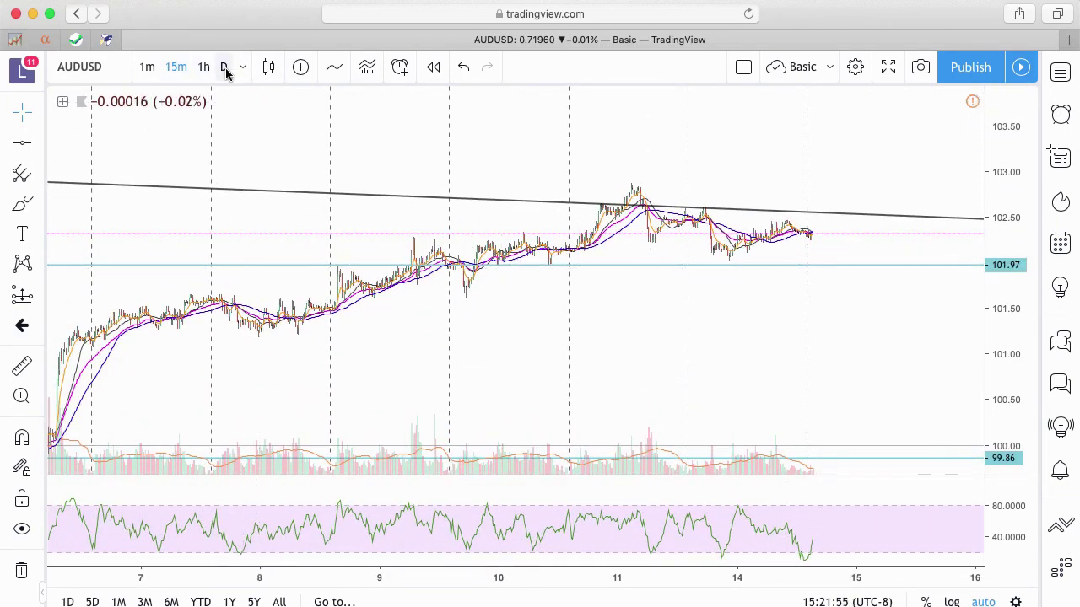
# Return the chart to the daily interval and review the descending channel, the 3 January reversal candle and the horizontal levels above price
pyautogui.click(225, 68)
pyautogui.scroll(4, 633, 405)
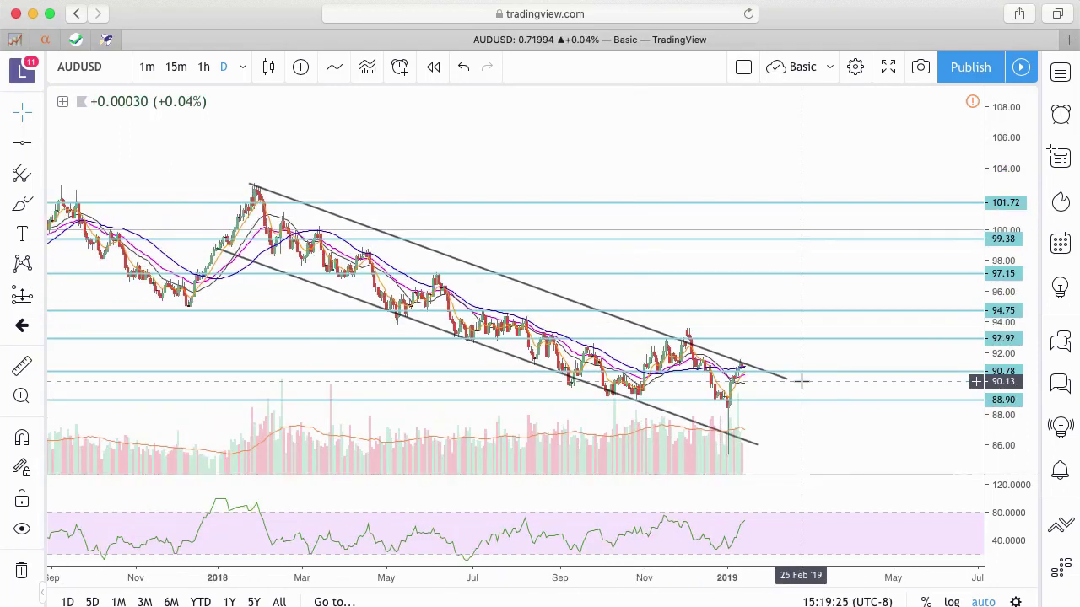
pyautogui.scroll(5, 826, 403)
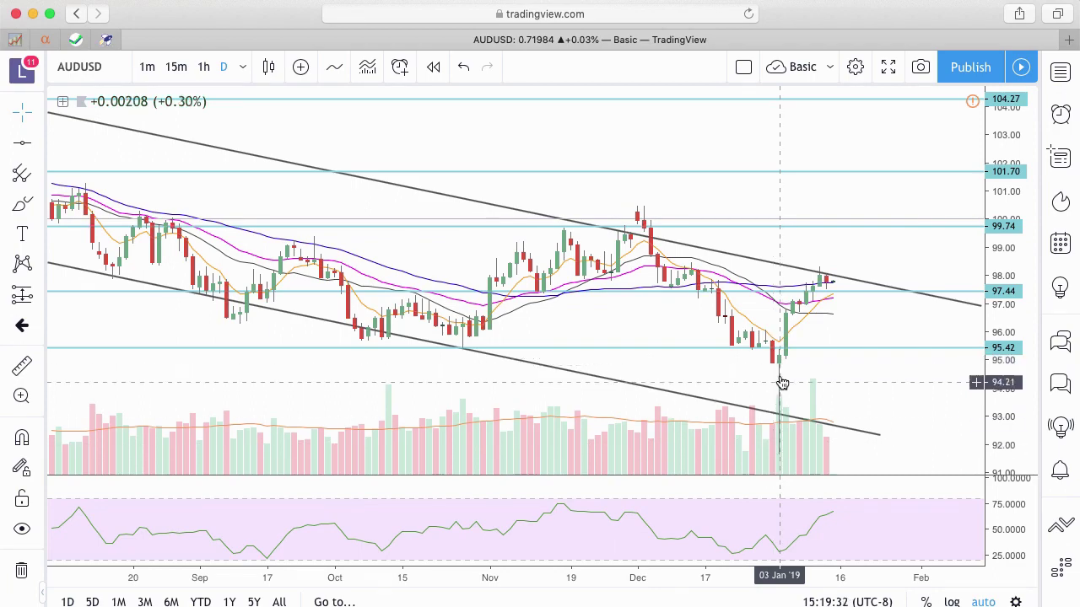
pyautogui.scroll(-10, 813, 380)
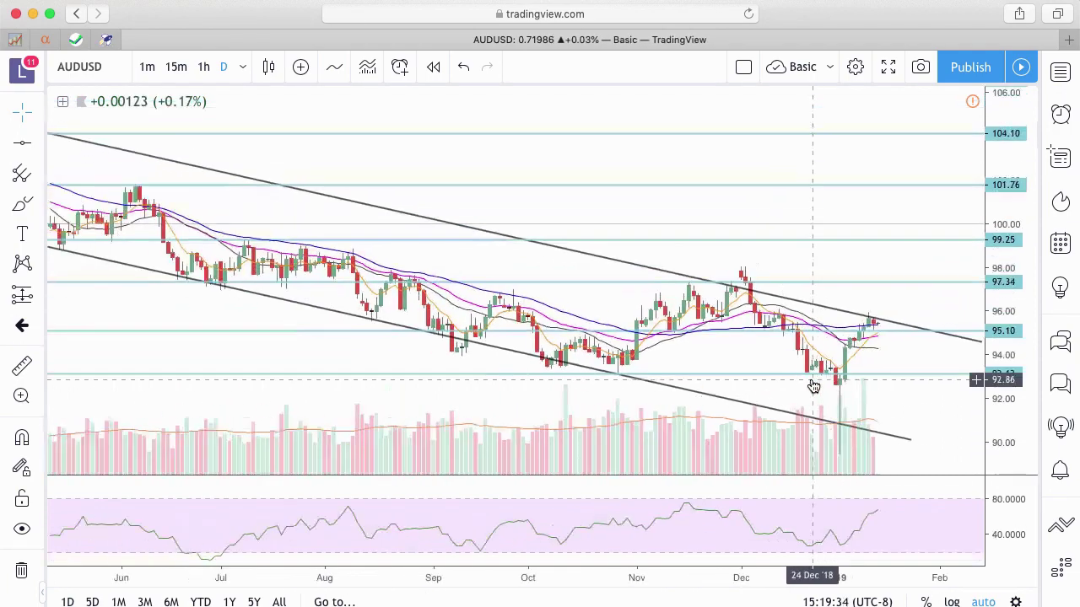
pyautogui.scroll(-2, 813, 380)
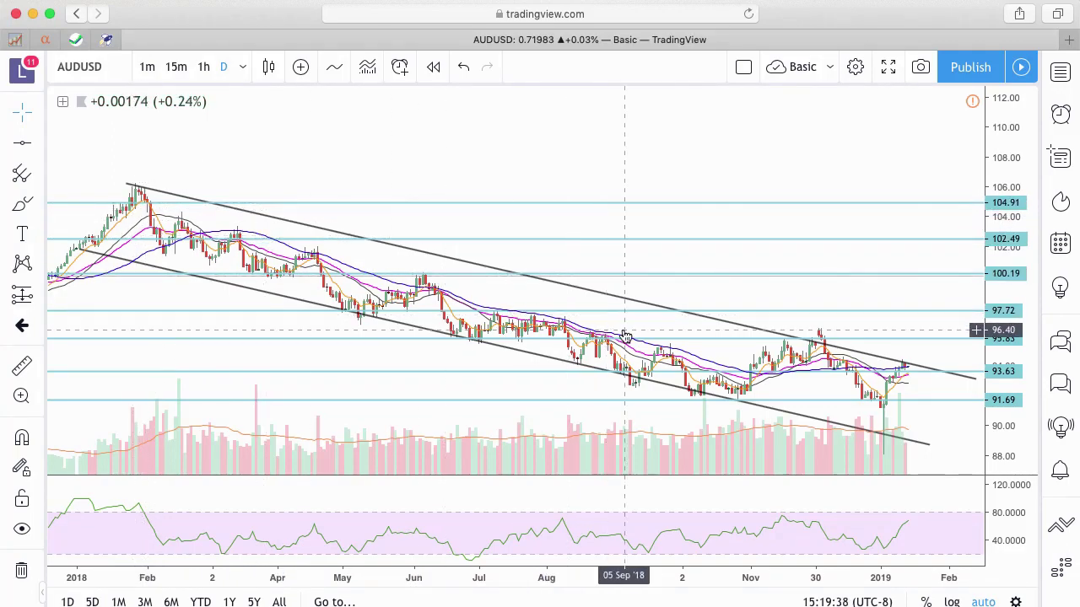
pyautogui.scroll(1, 890, 418)
pyautogui.scroll(3, 890, 418)
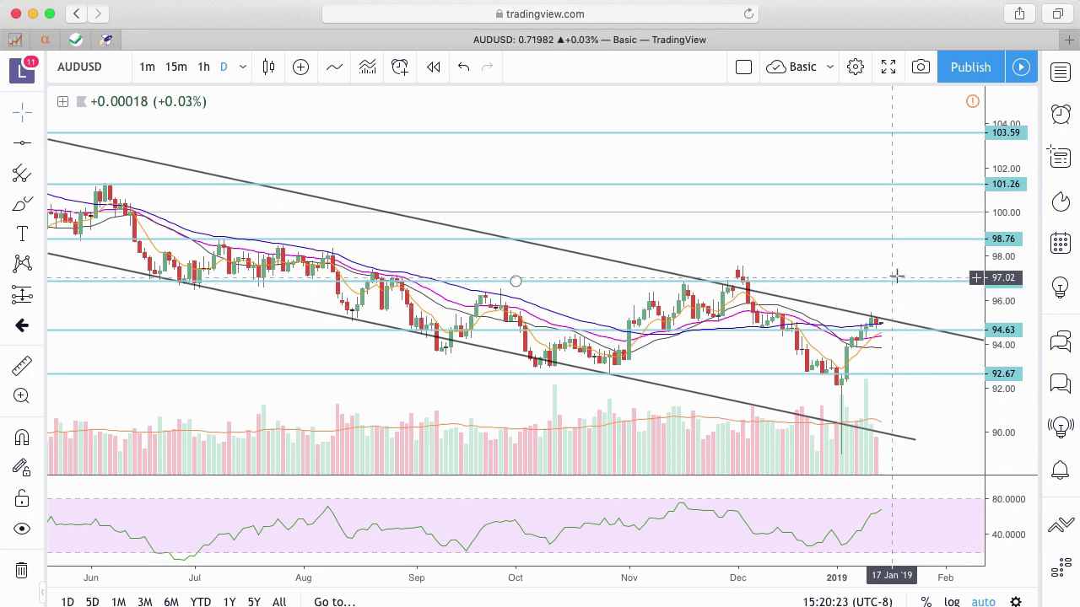
pyautogui.click(871, 185)
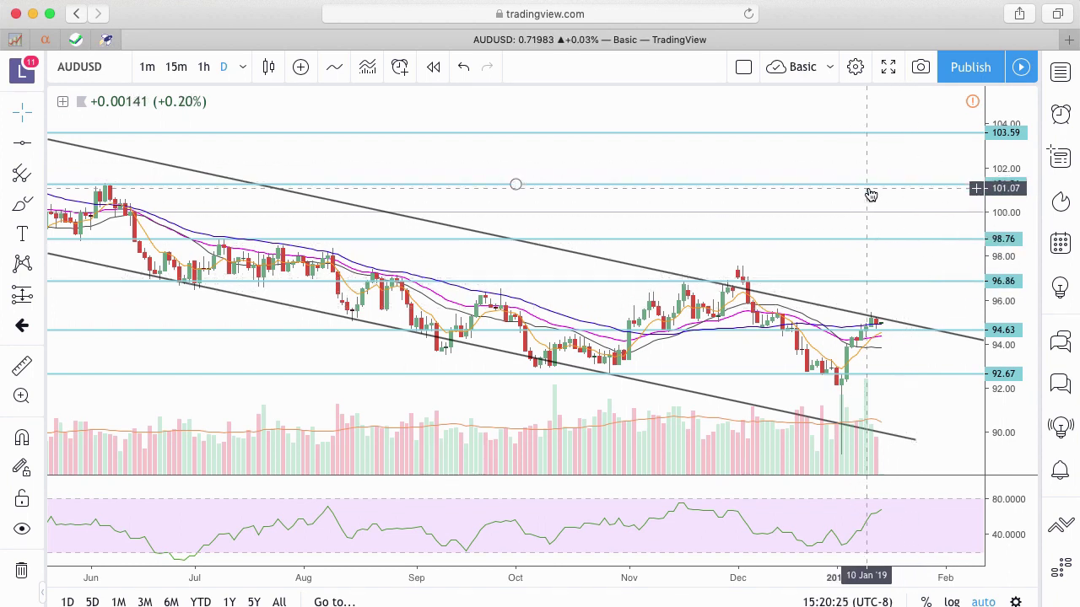
pyautogui.click(885, 257)
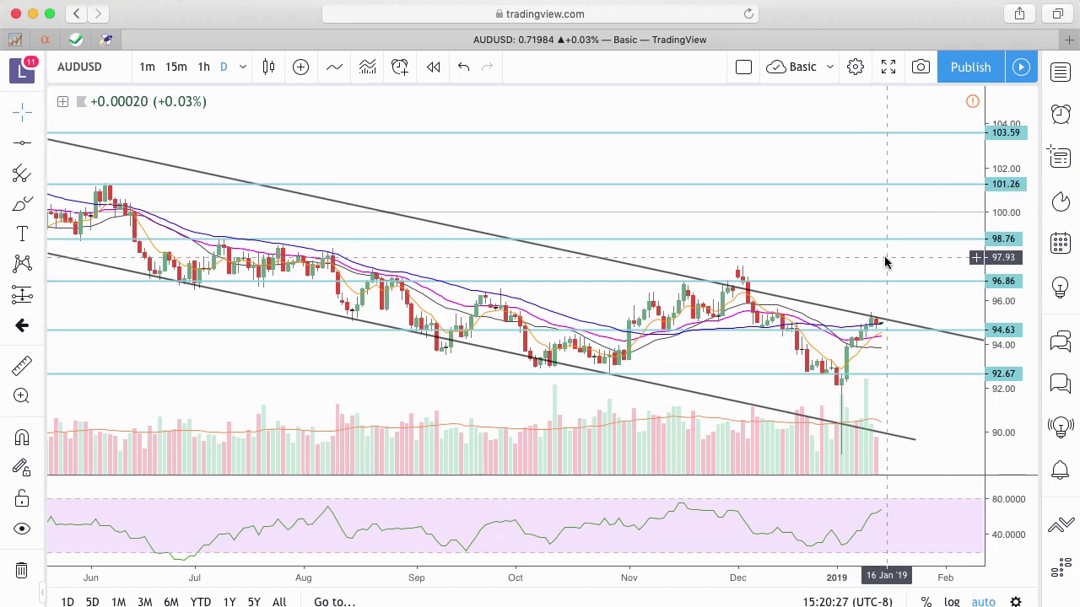